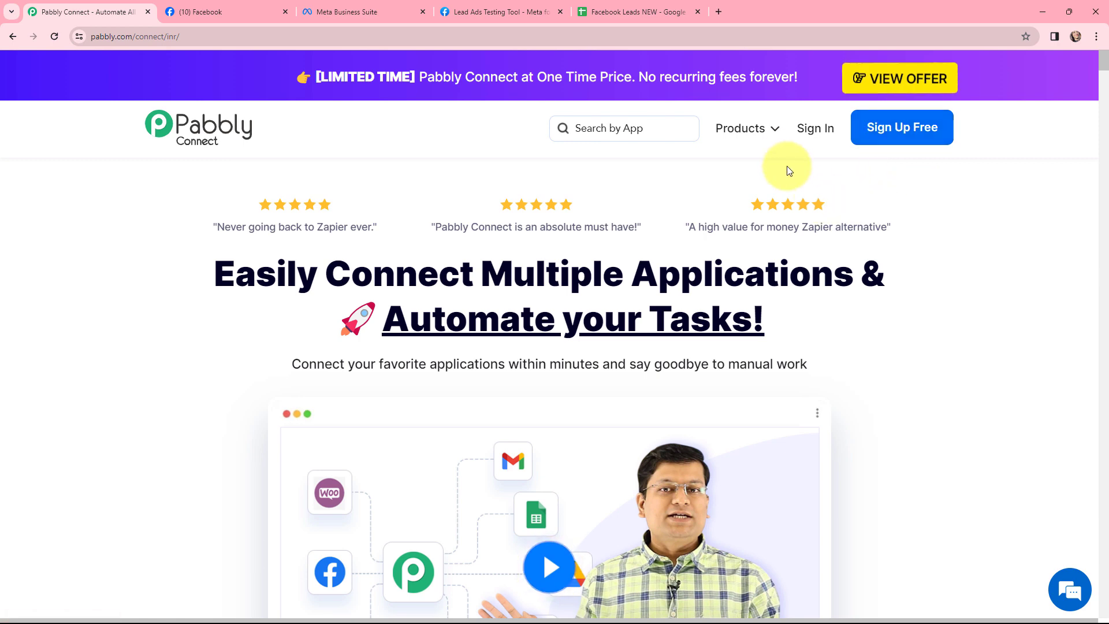
Step: Sign in, open Pabbly Connect and create a workflow named "Add Facebook Leads to Google Sheets" in the Facebook Lead Ads folder
left_click(820, 129)
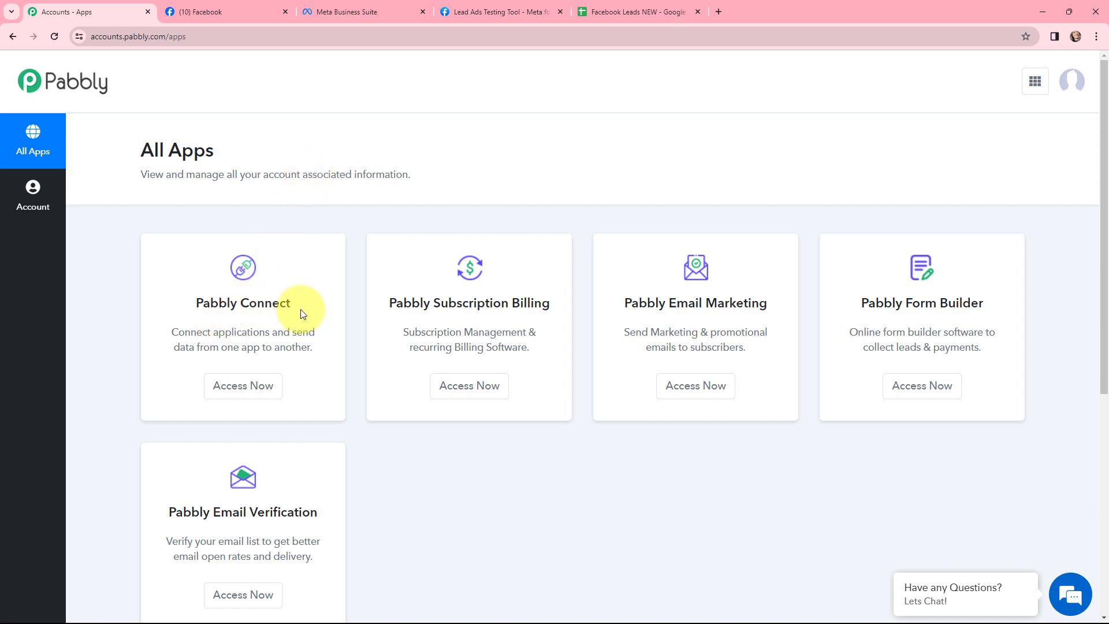
left_click(241, 387)
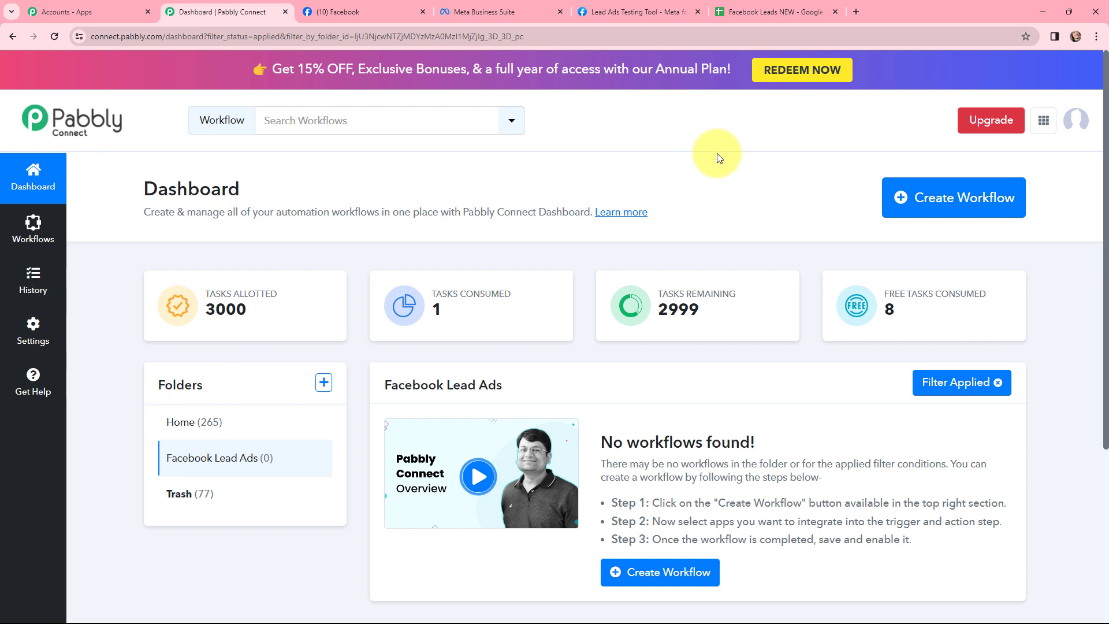
left_click(920, 200)
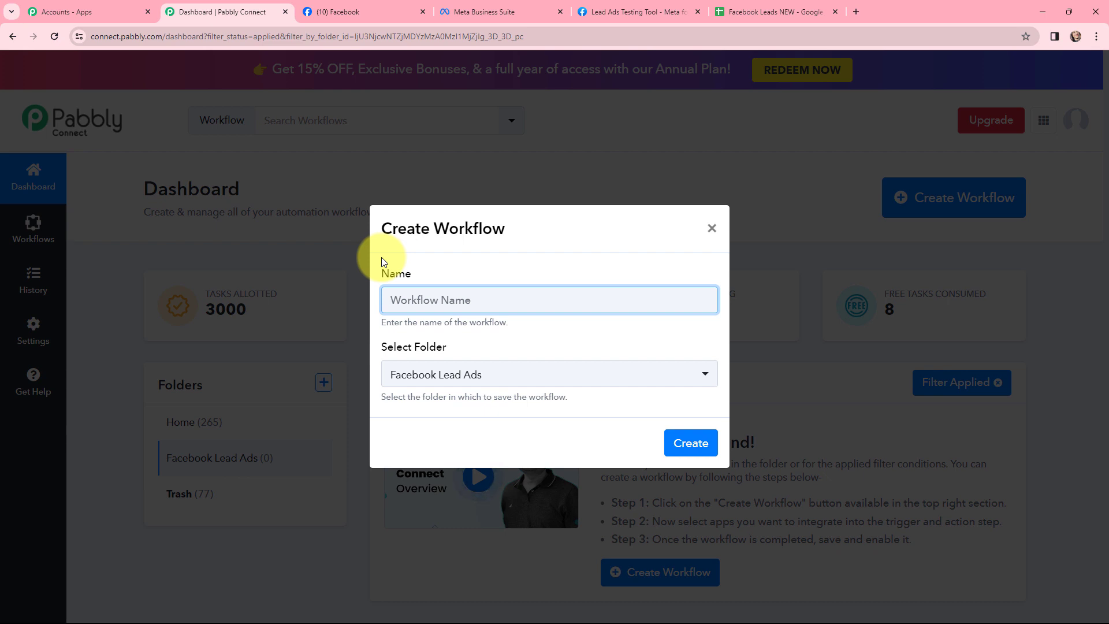
type("Add Facebook Leads to Google Sheets")
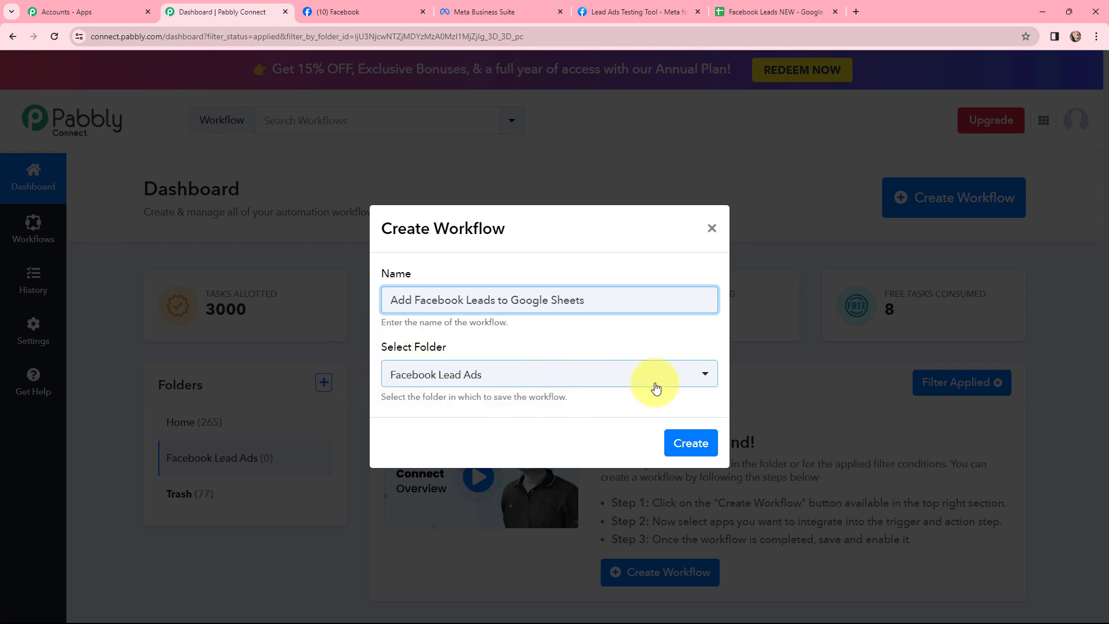
left_click(691, 443)
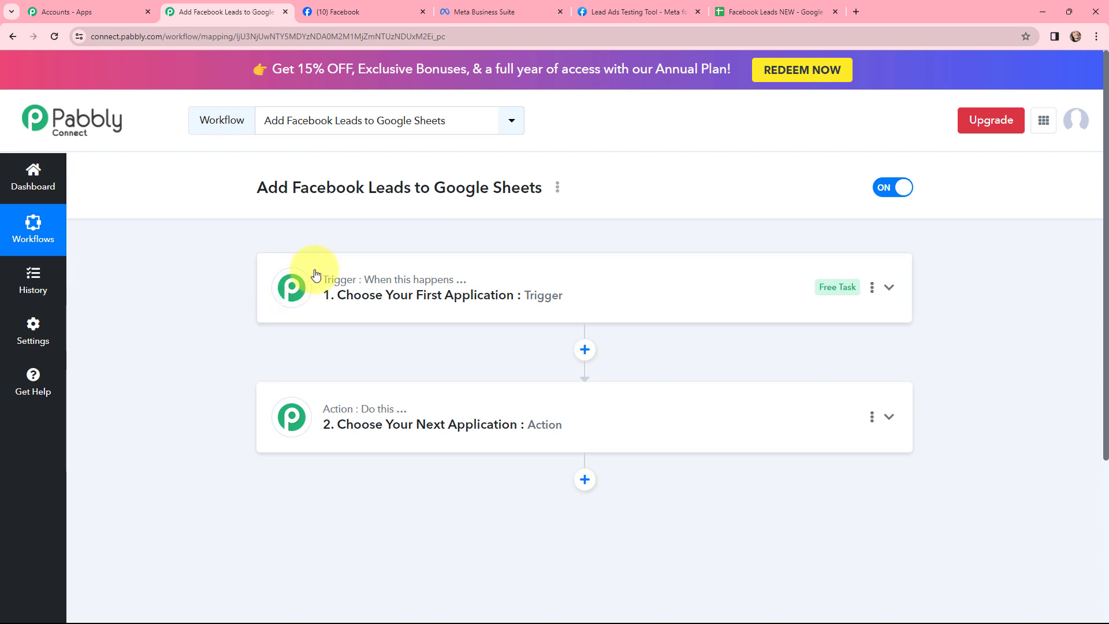
Step: Set the workflow's trigger app to Facebook Lead Ads with the trigger event New Lead (Instant)
left_click(341, 281)
scroll(358, 281, "down", 1)
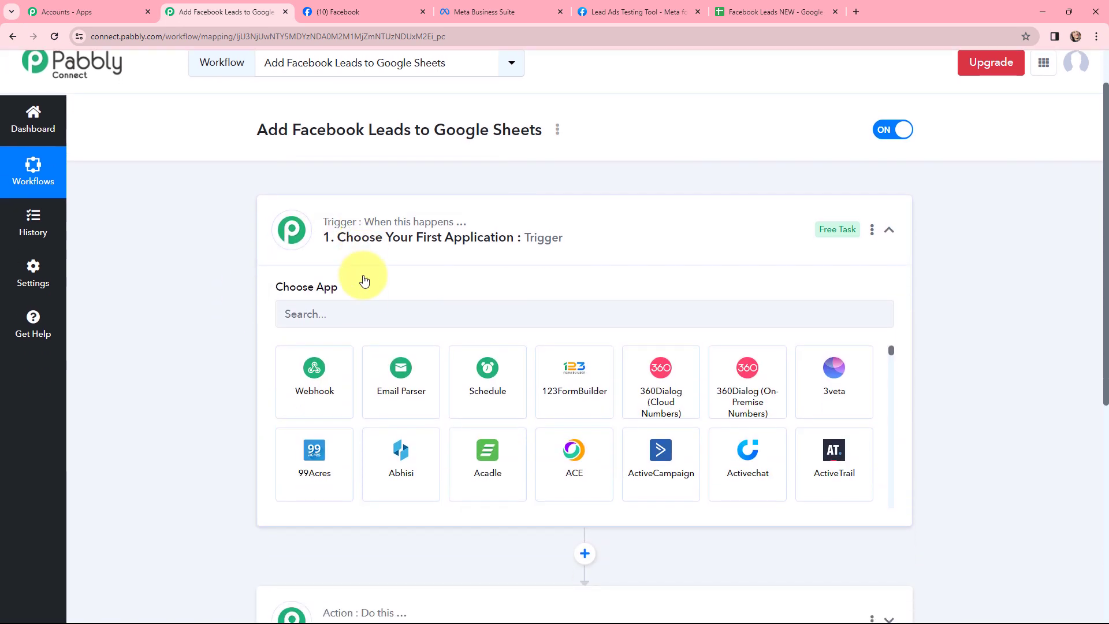
left_click(352, 319)
type("face")
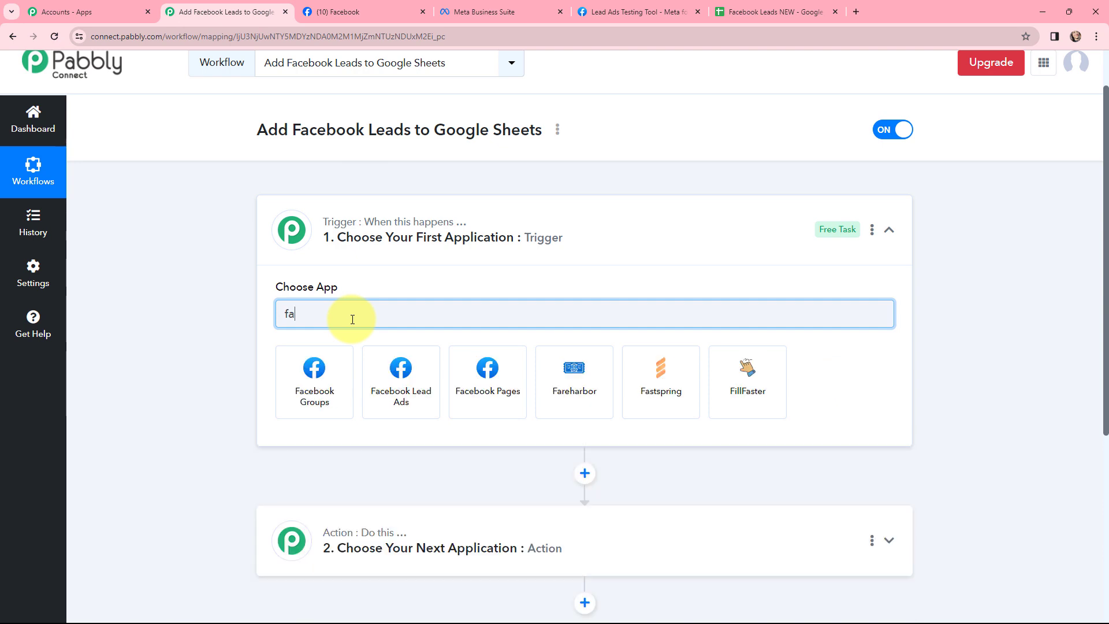
left_click(400, 367)
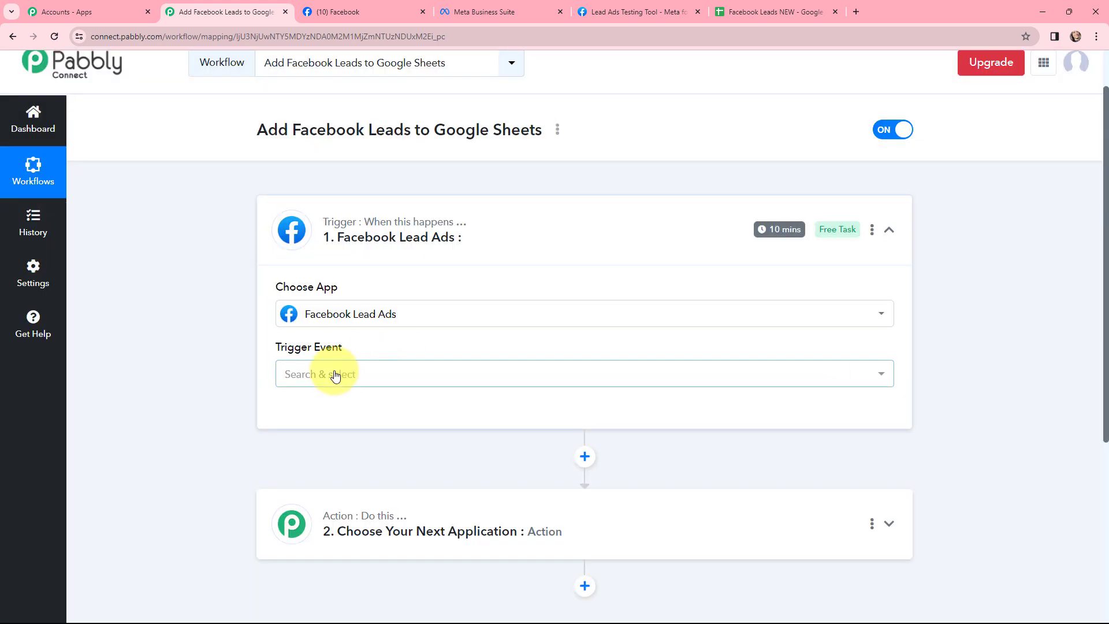
left_click(335, 375)
scroll(335, 375, "down", 2)
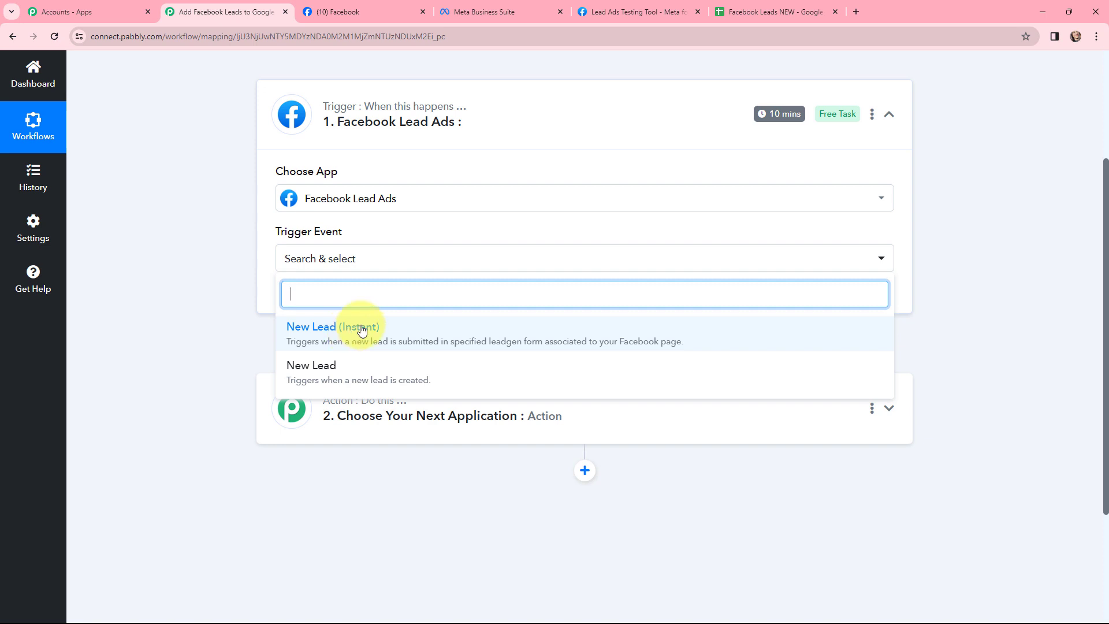
left_click(362, 330)
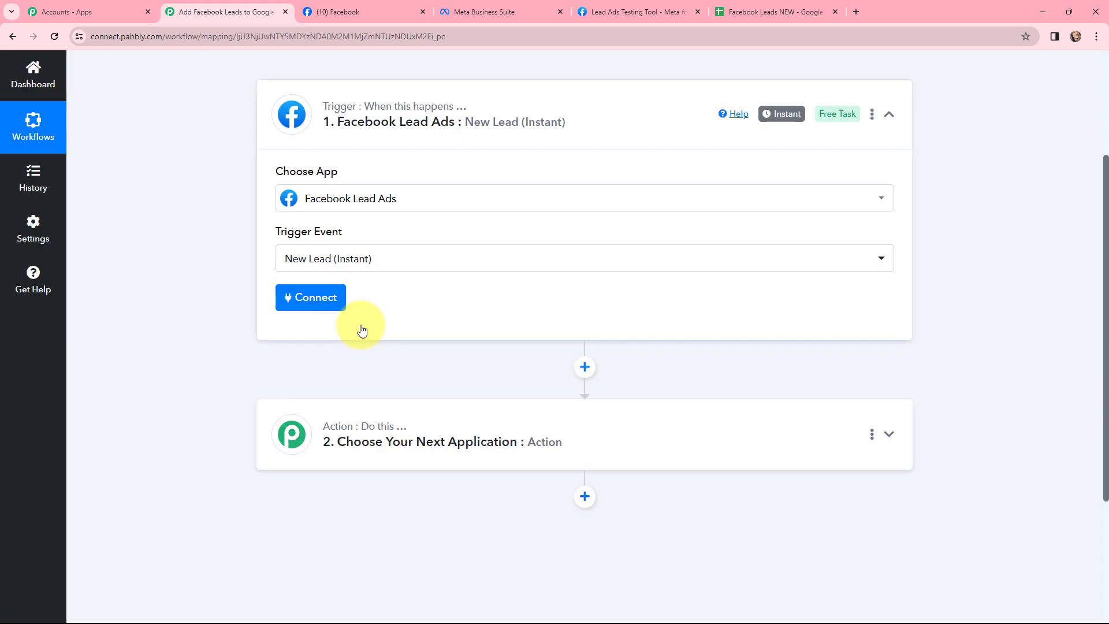
Step: Set the workflow's action app to Google Sheets with the action event Add New Row
left_click(396, 414)
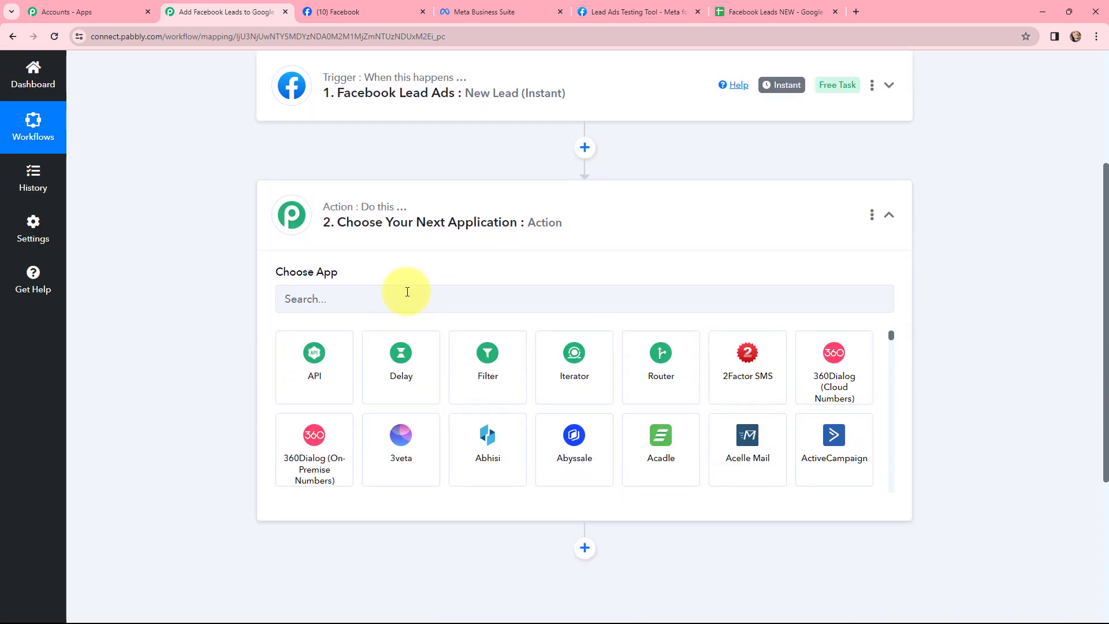
left_click(407, 291)
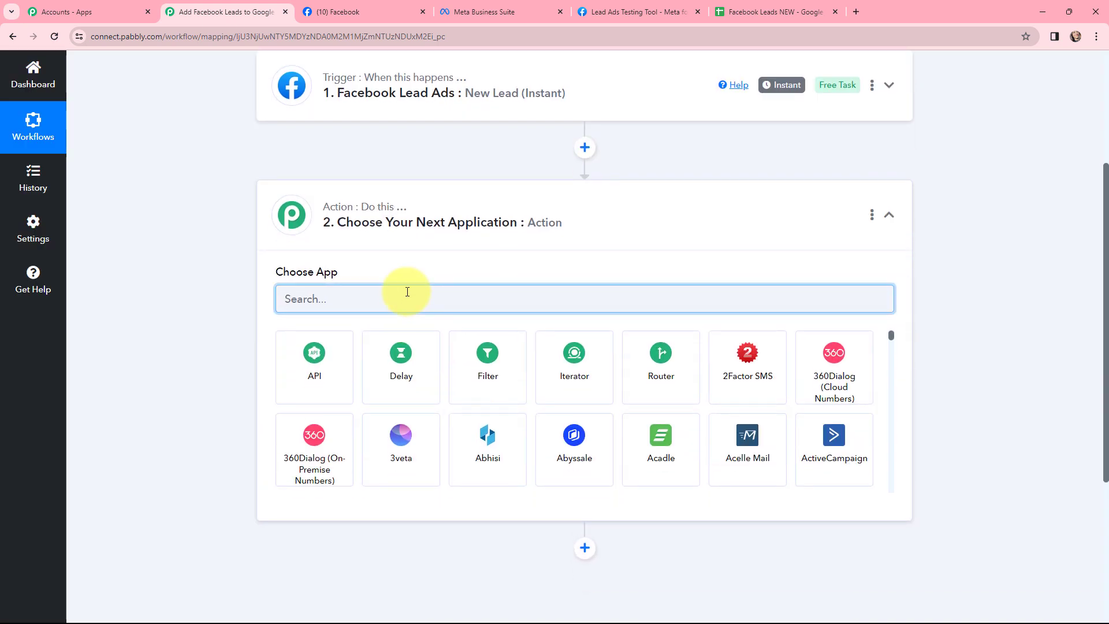
type("goo")
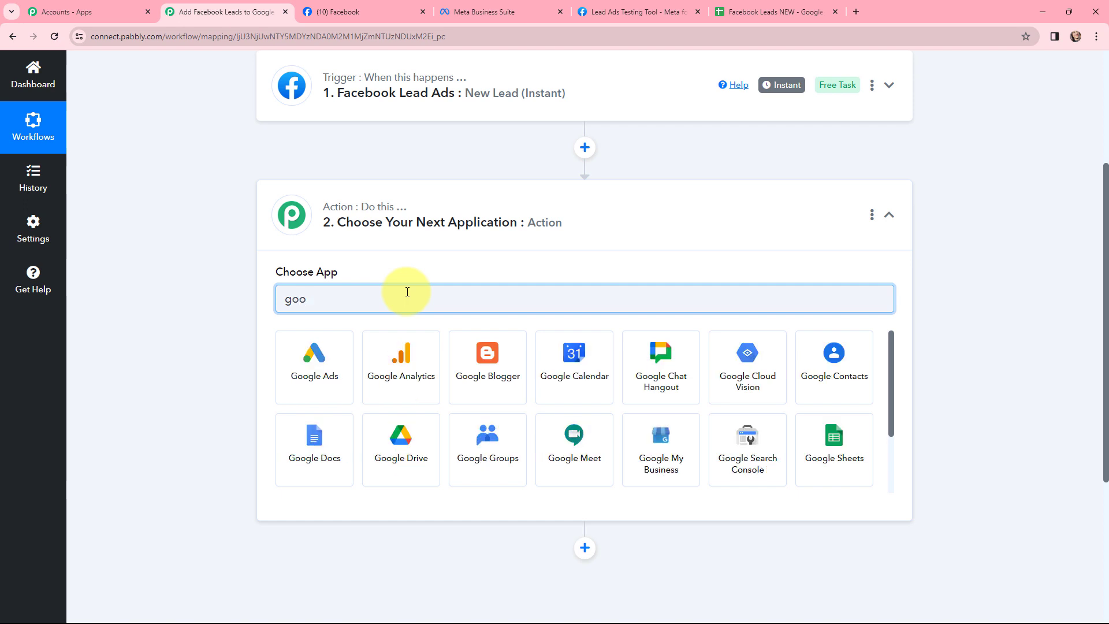
type("gle s")
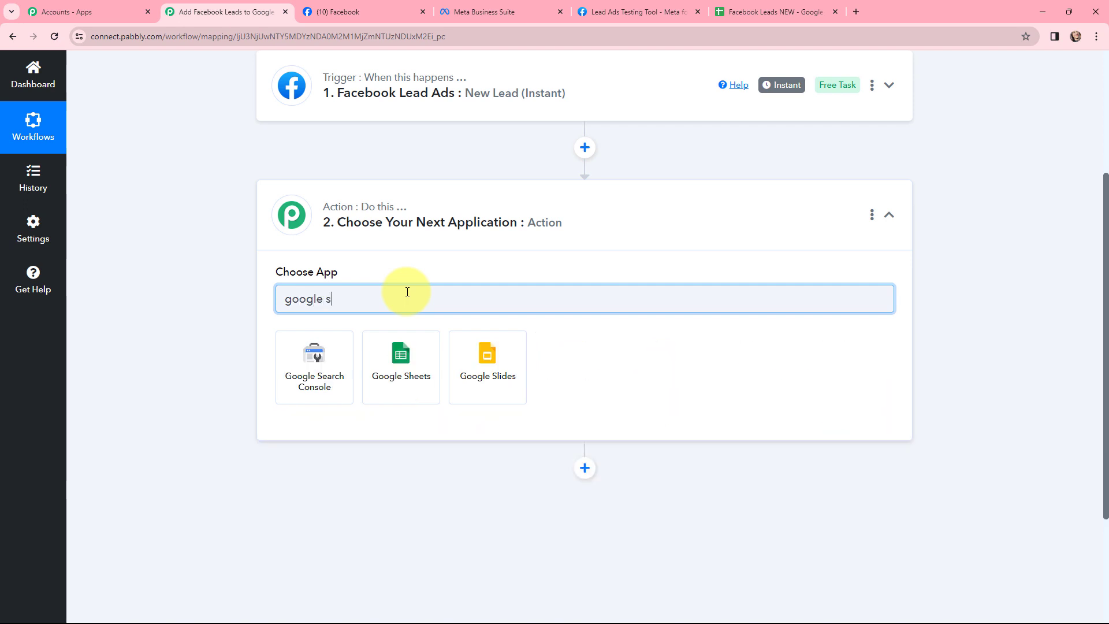
left_click(411, 354)
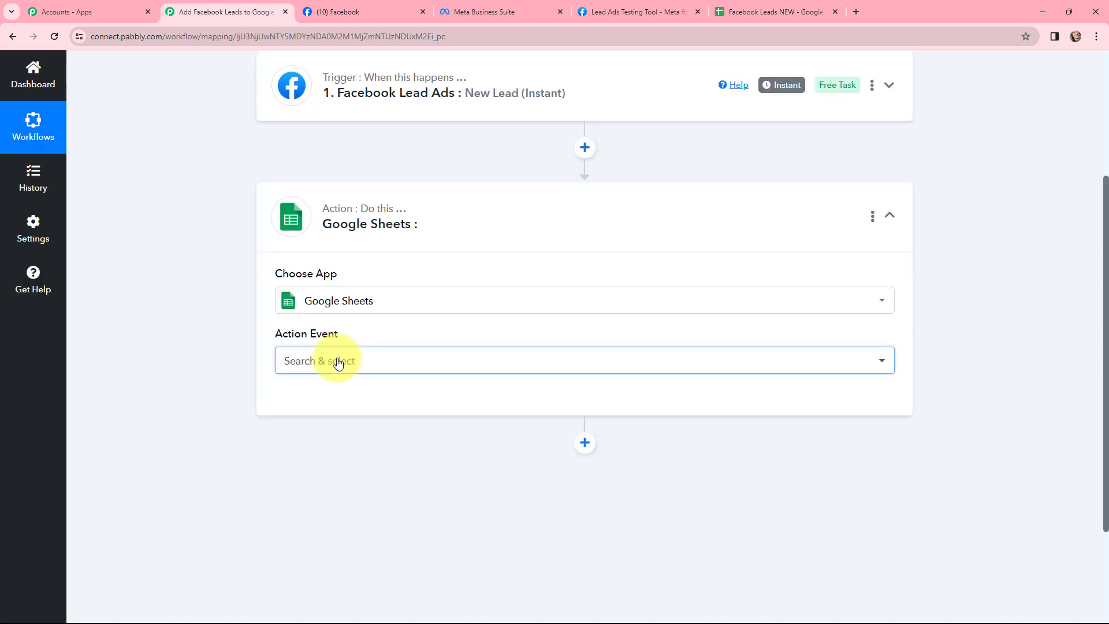
left_click(332, 362)
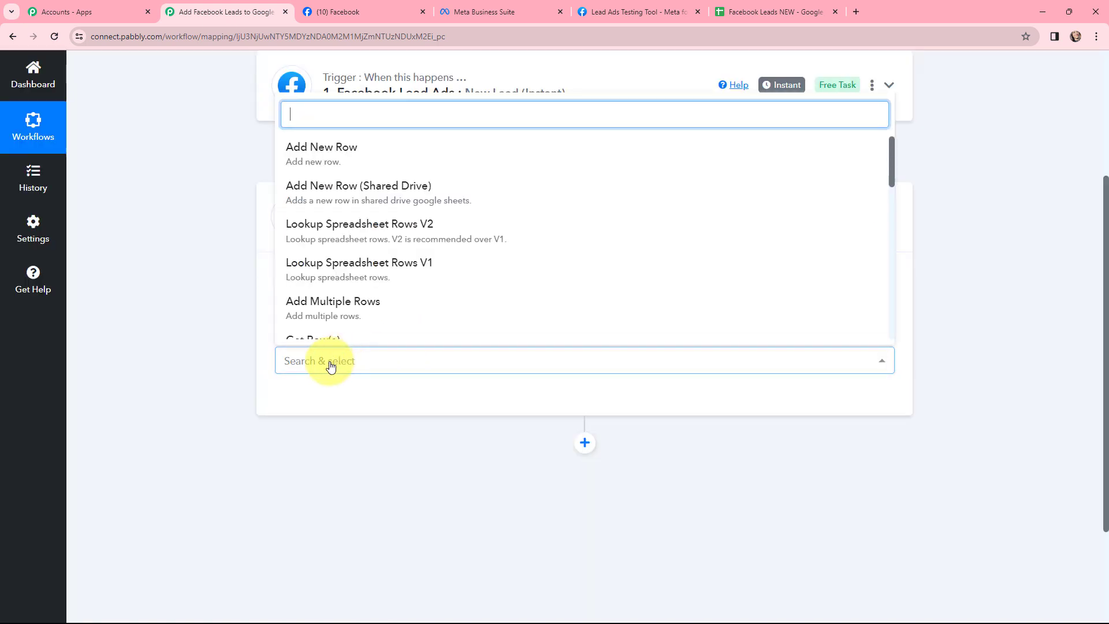
left_click(295, 151)
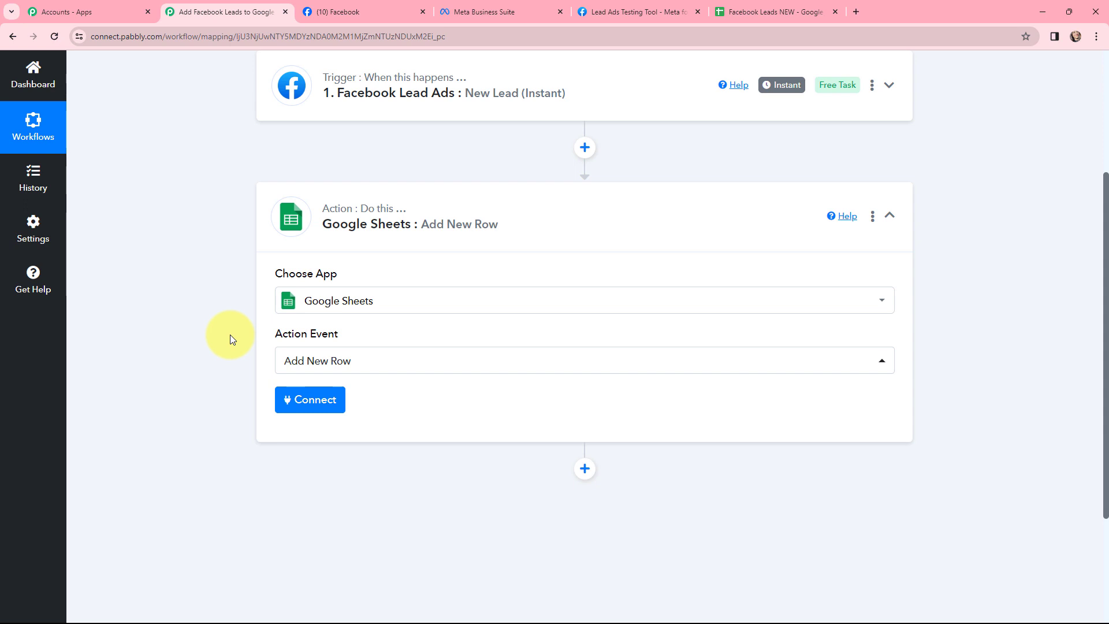
Step: Connect the Facebook Lead Ads trigger to a Facebook account by adding a new connection
scroll(230, 329, "up", 4)
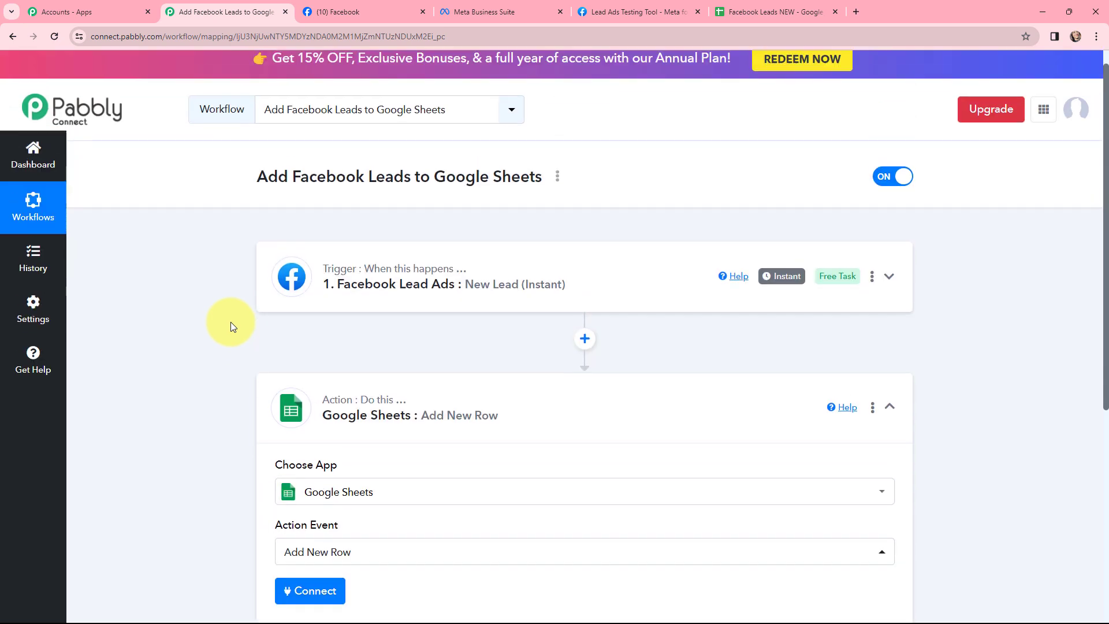
left_click(279, 276)
scroll(224, 274, "down", 2)
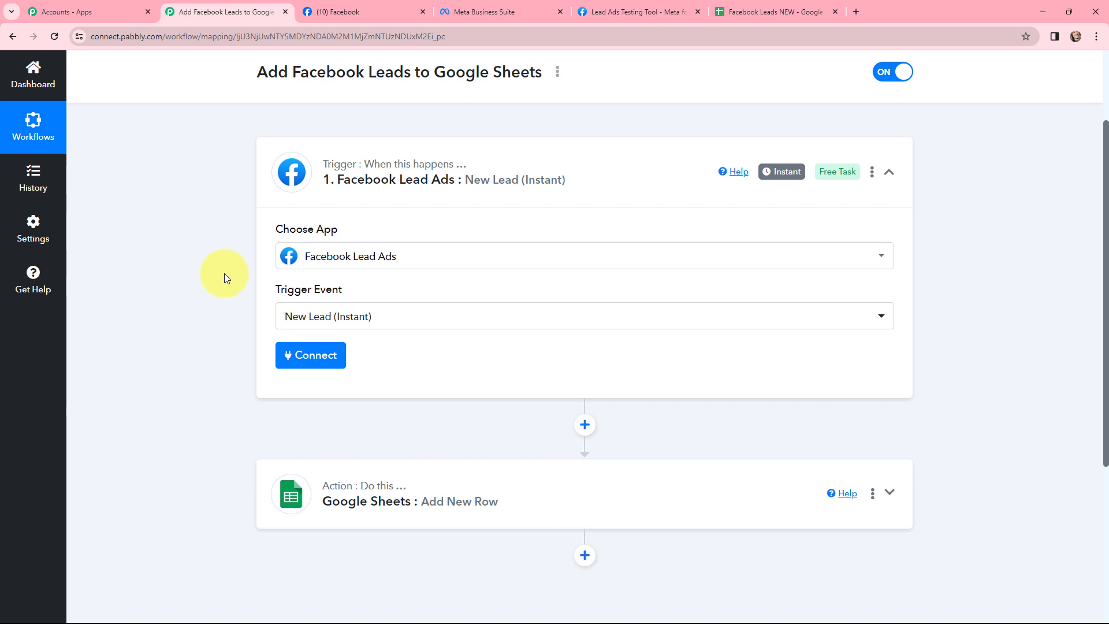
scroll(224, 273, "down", 3)
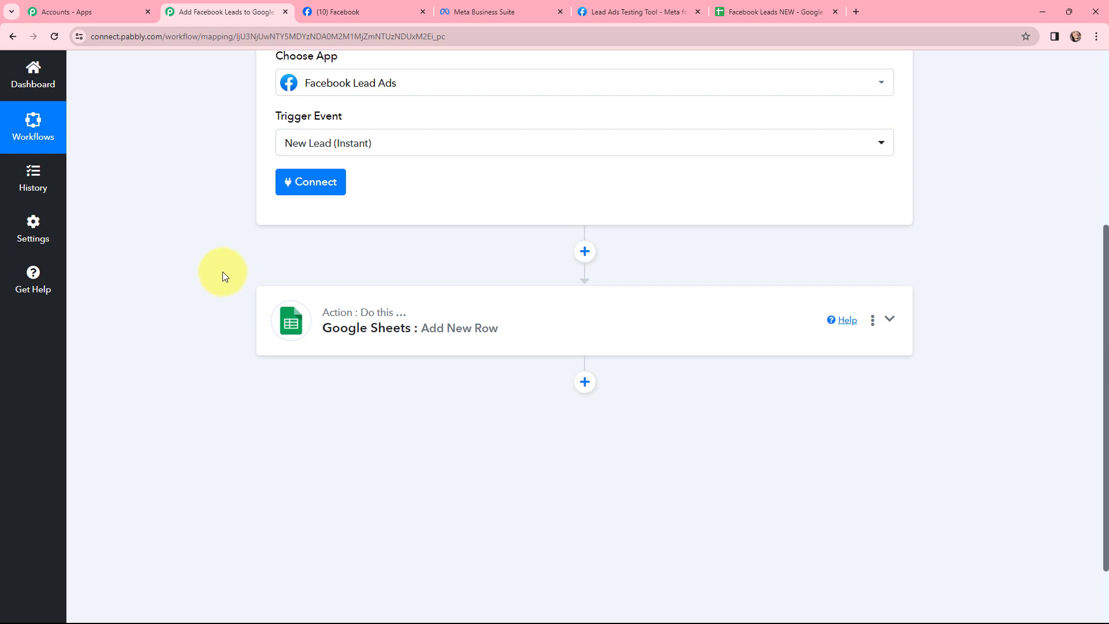
scroll(223, 271, "up", 4)
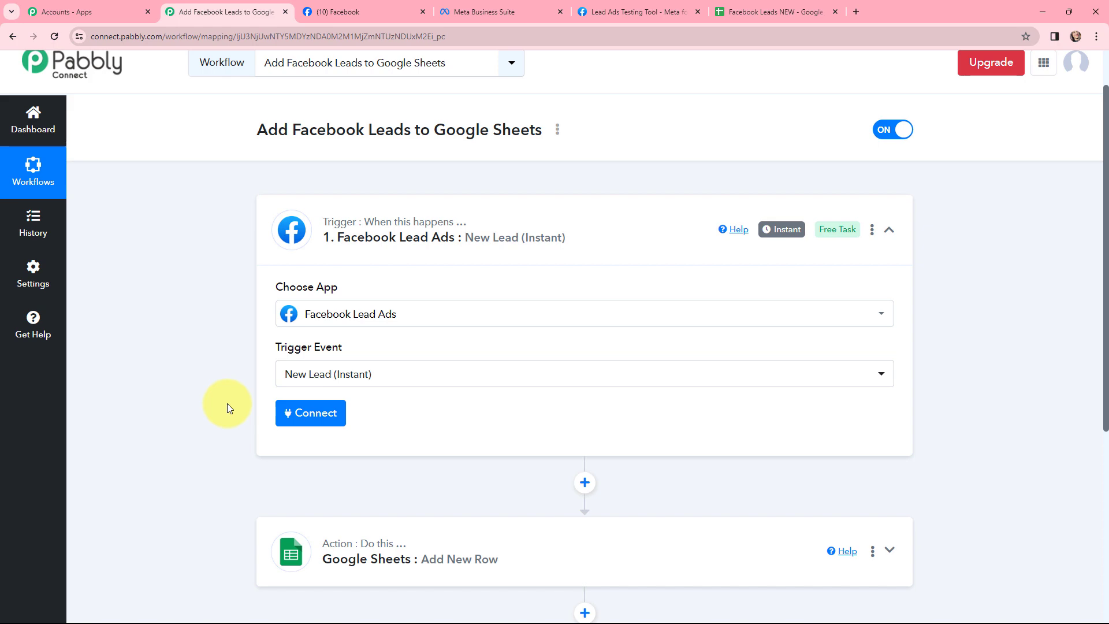
left_click(306, 415)
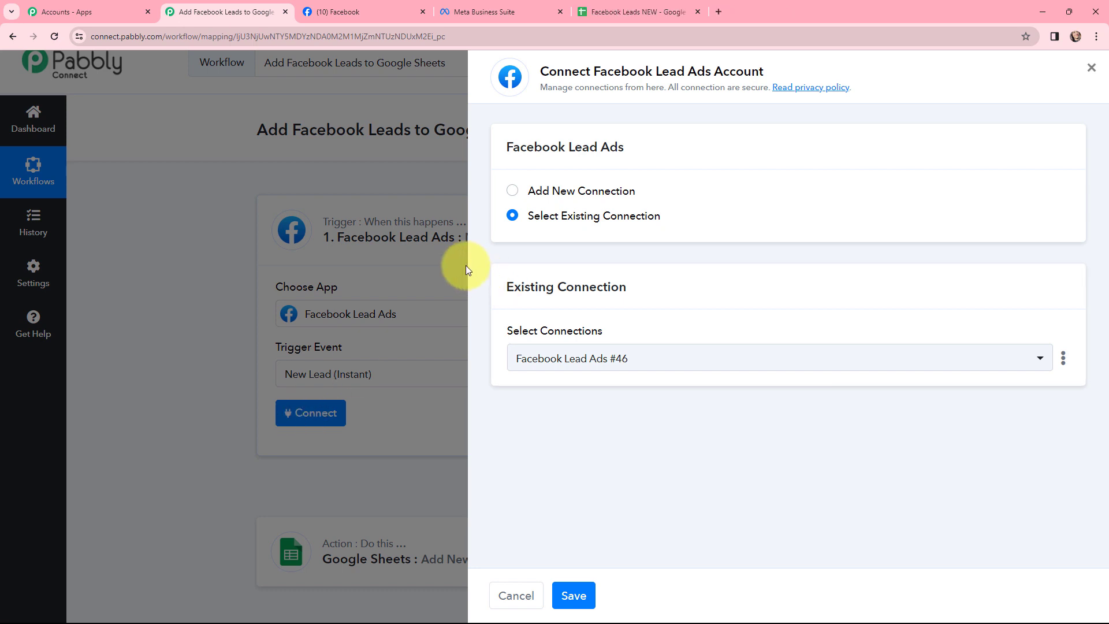
left_click(512, 190)
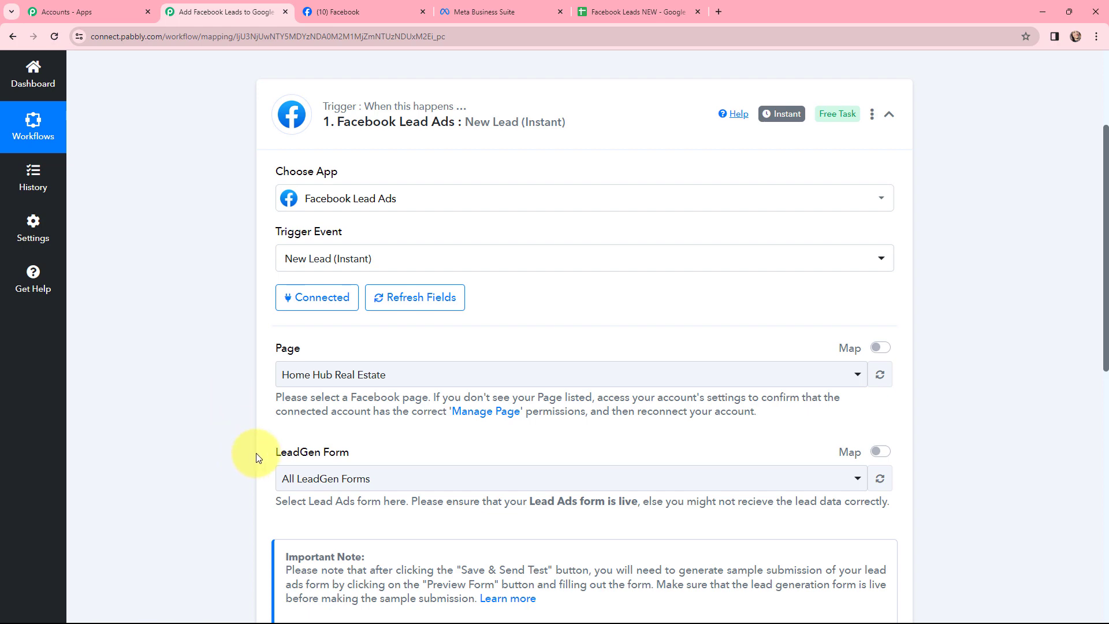
Step: Check the business page's name on Facebook and set the trigger's page to Sam Plumbing & Sanitaryware
left_click(373, 10)
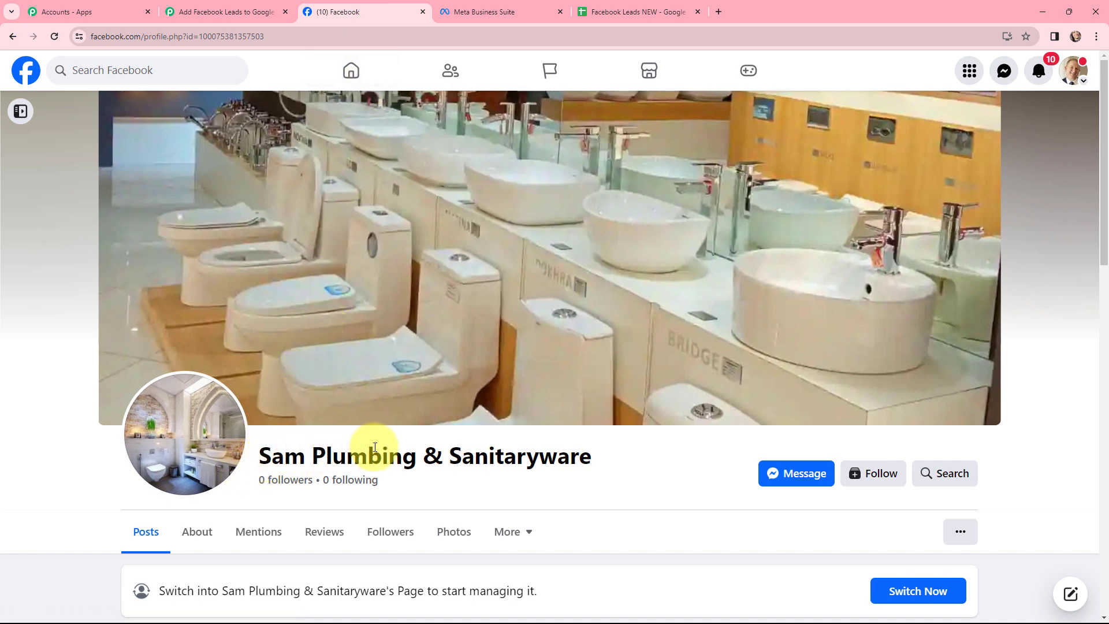
left_click(265, 6)
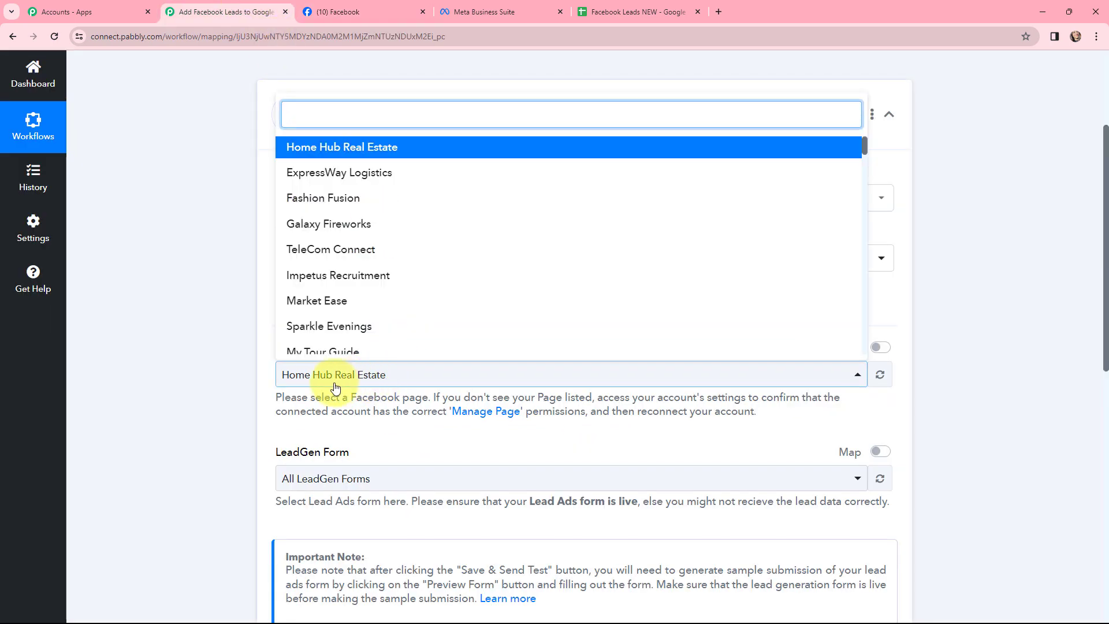
type("sa")
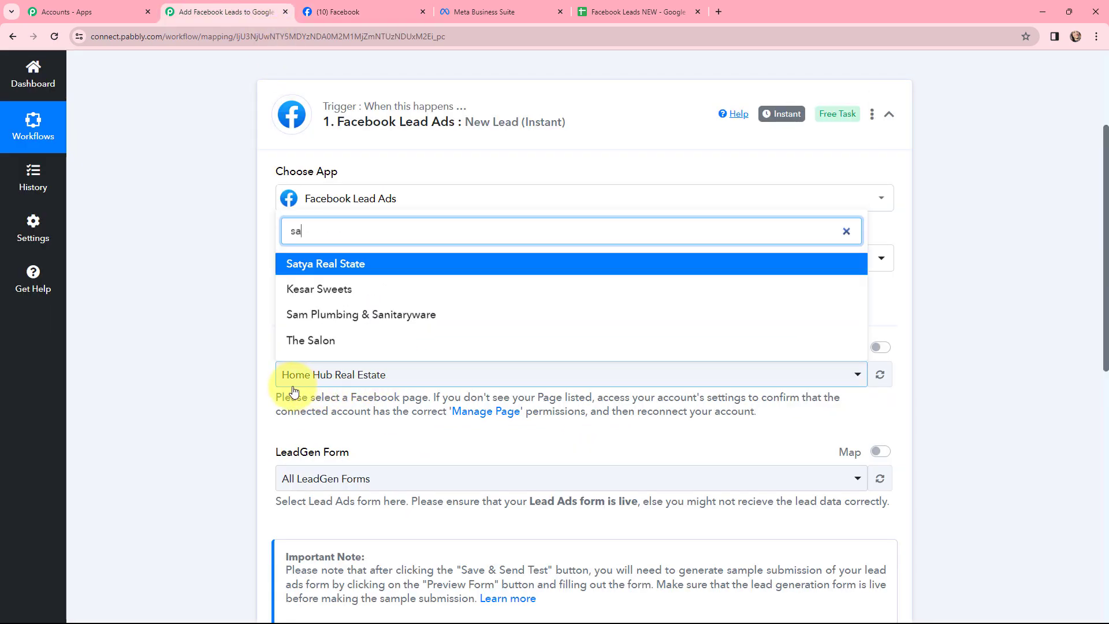
left_click(404, 316)
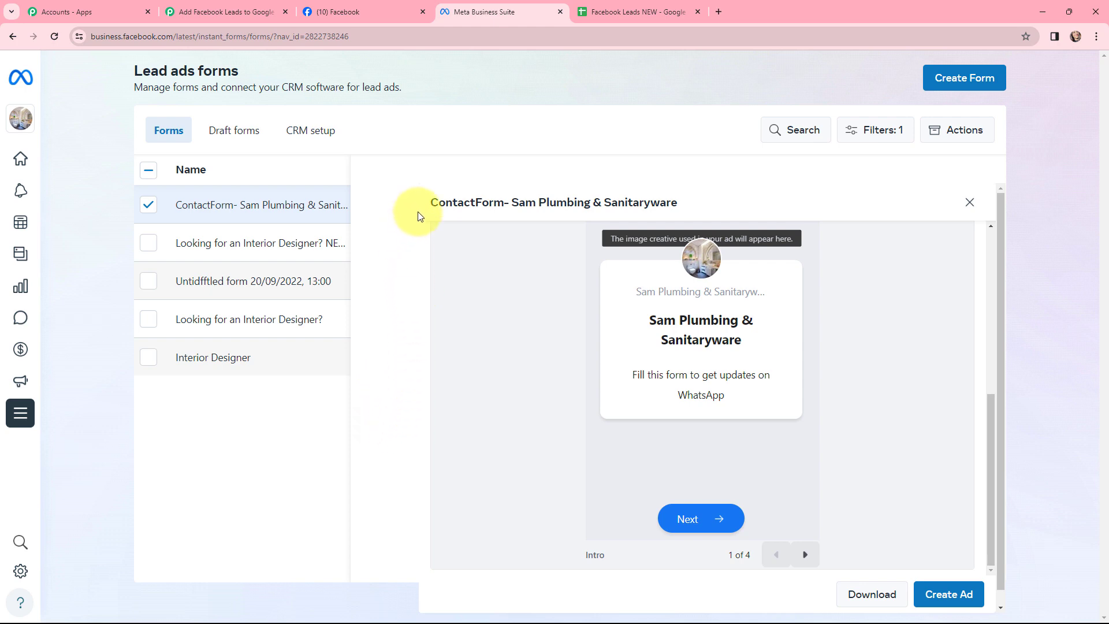
Step: Set the trigger's LeadGen form to the form previewed in Meta Business Suite, ContactForm- Sam Plumbing & Sanitaryware, and save with a test request
left_click(806, 554)
left_click(806, 555)
left_click(808, 555)
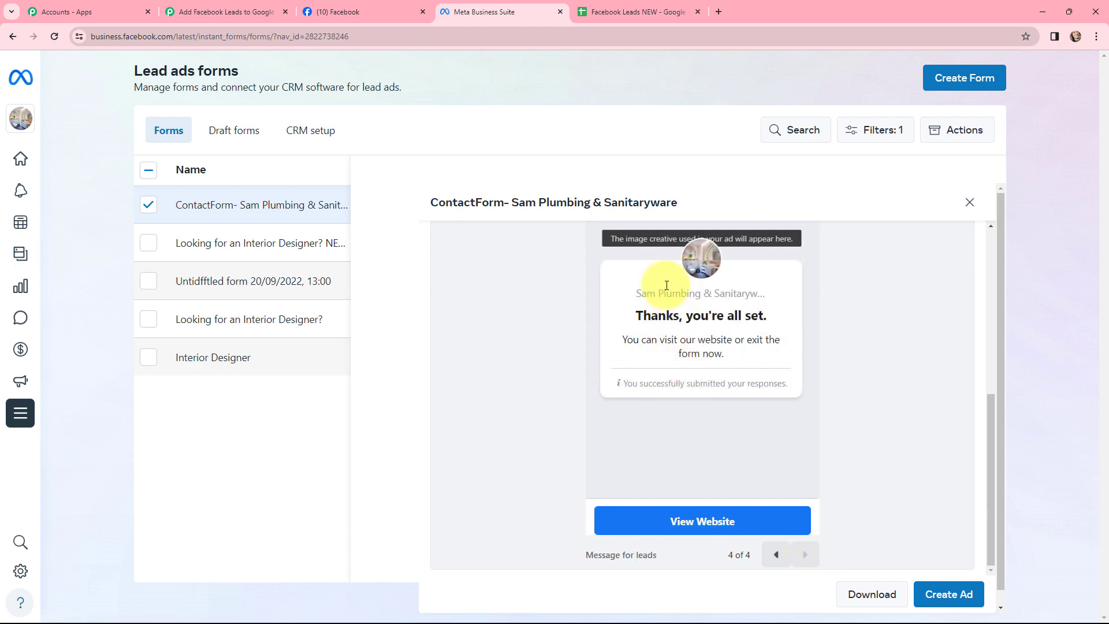
left_click_drag(686, 208, 424, 215)
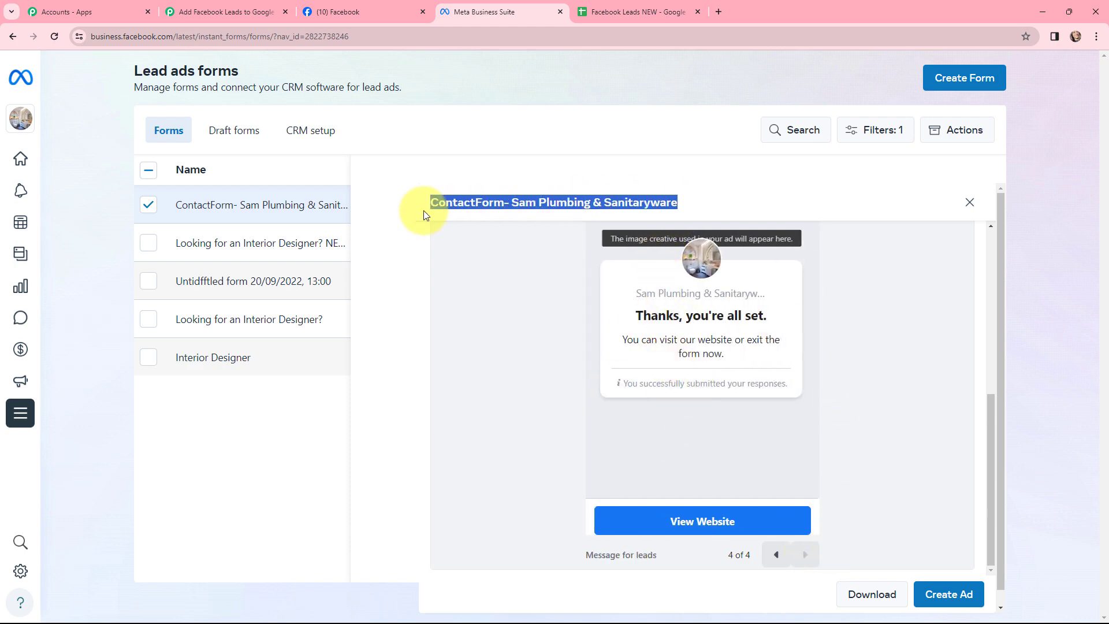
left_click(191, 10)
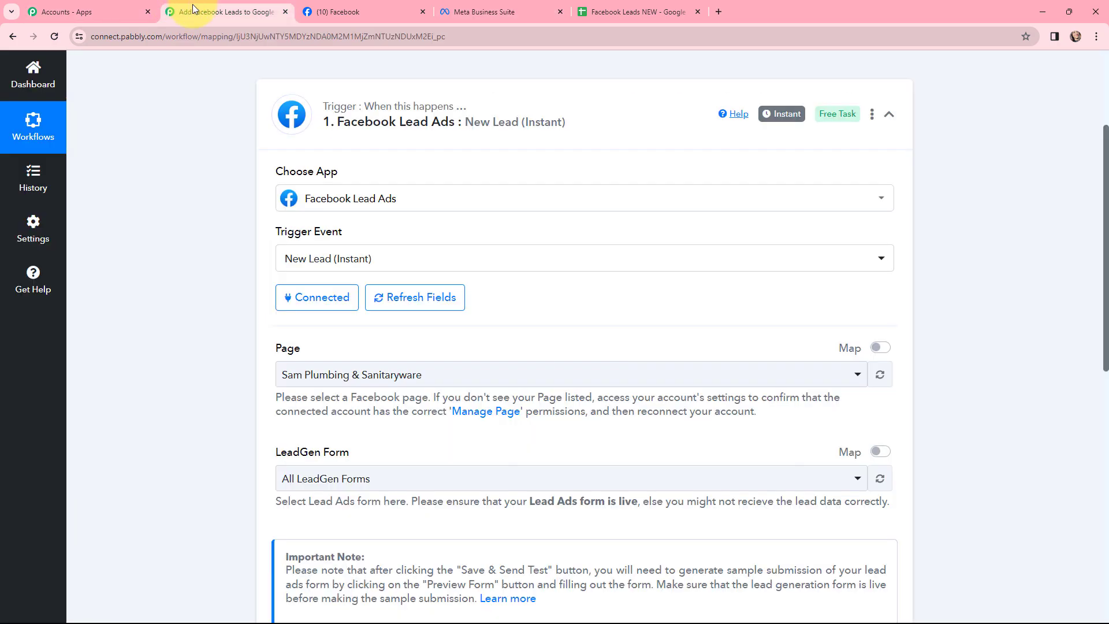
left_click(334, 480)
left_click(289, 256)
scroll(211, 498, "down", 3)
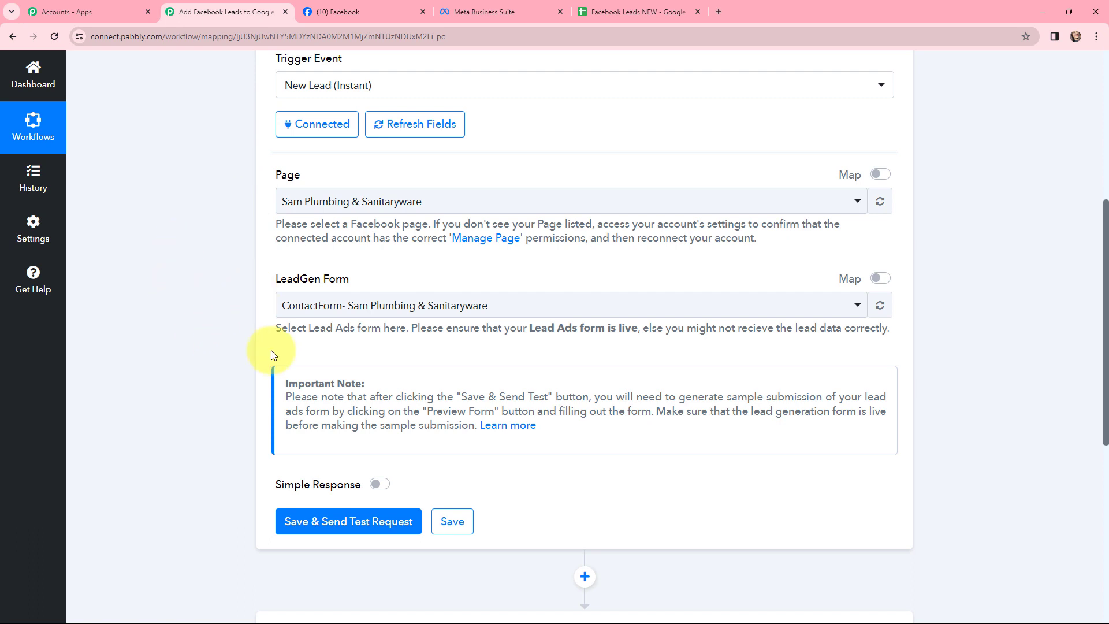
left_click(345, 522)
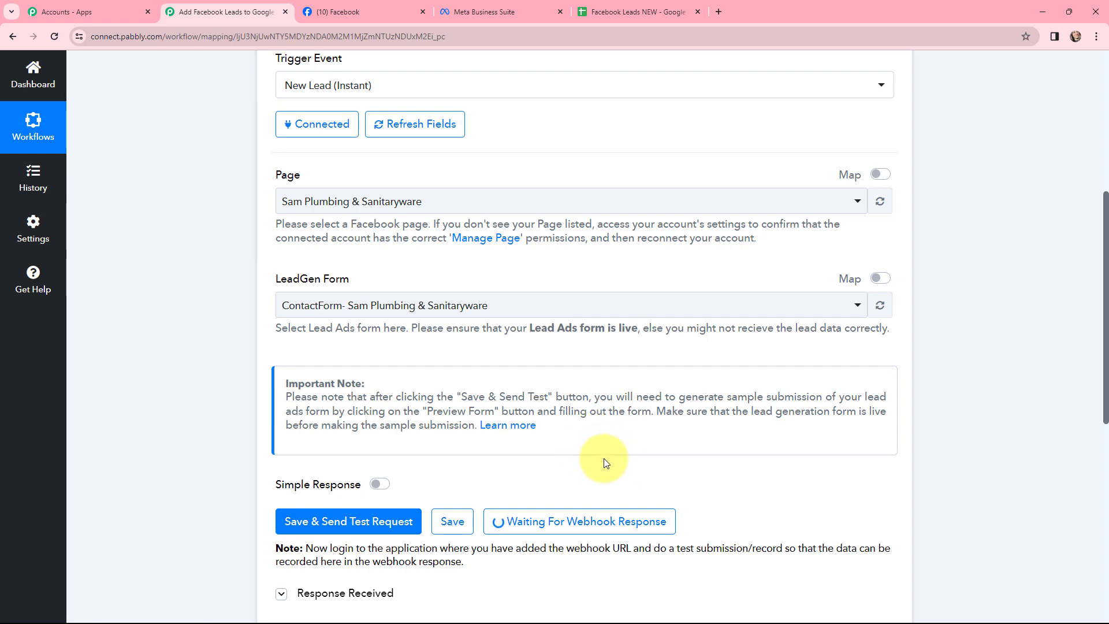
Step: Search Google for "meta for developers" in a new browser tab and open the Meta for Developers site
left_click(717, 12)
type("meta")
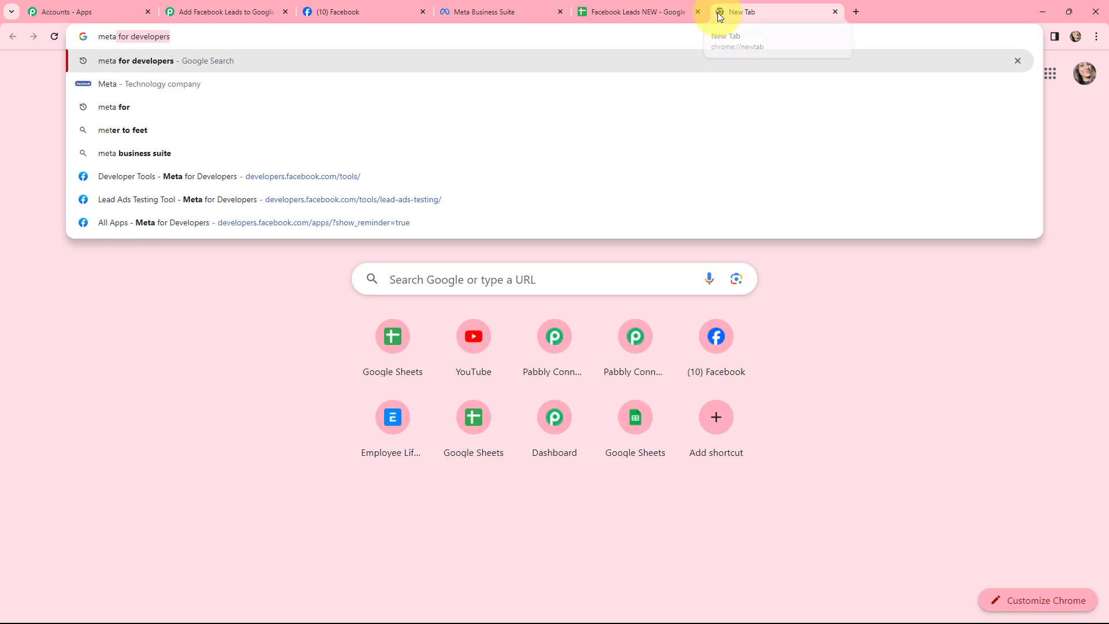
key("Return")
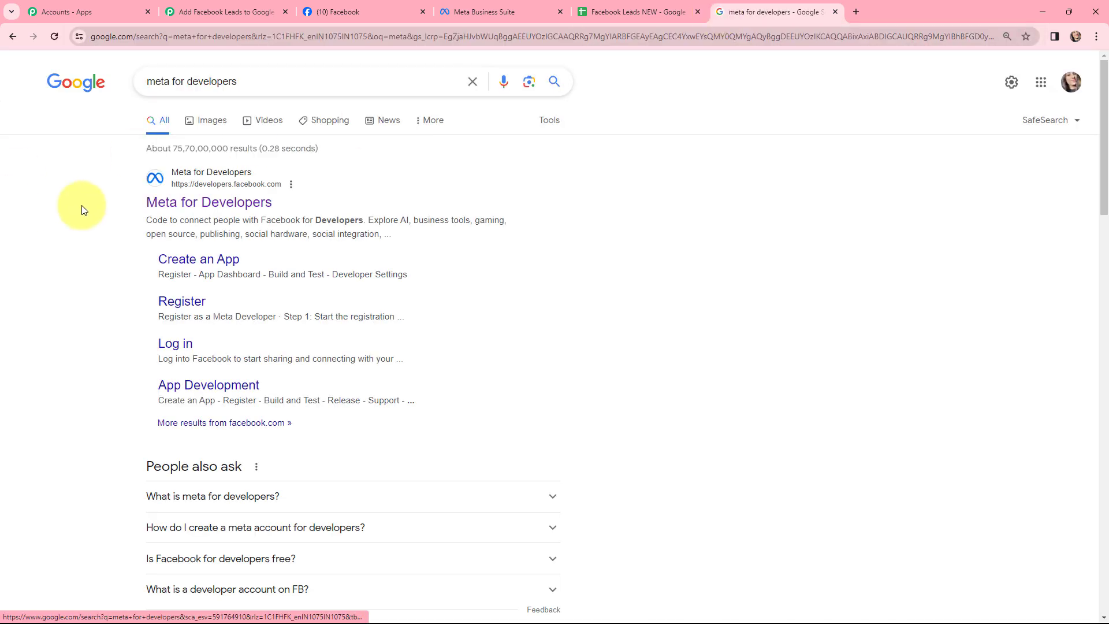
left_click(195, 211)
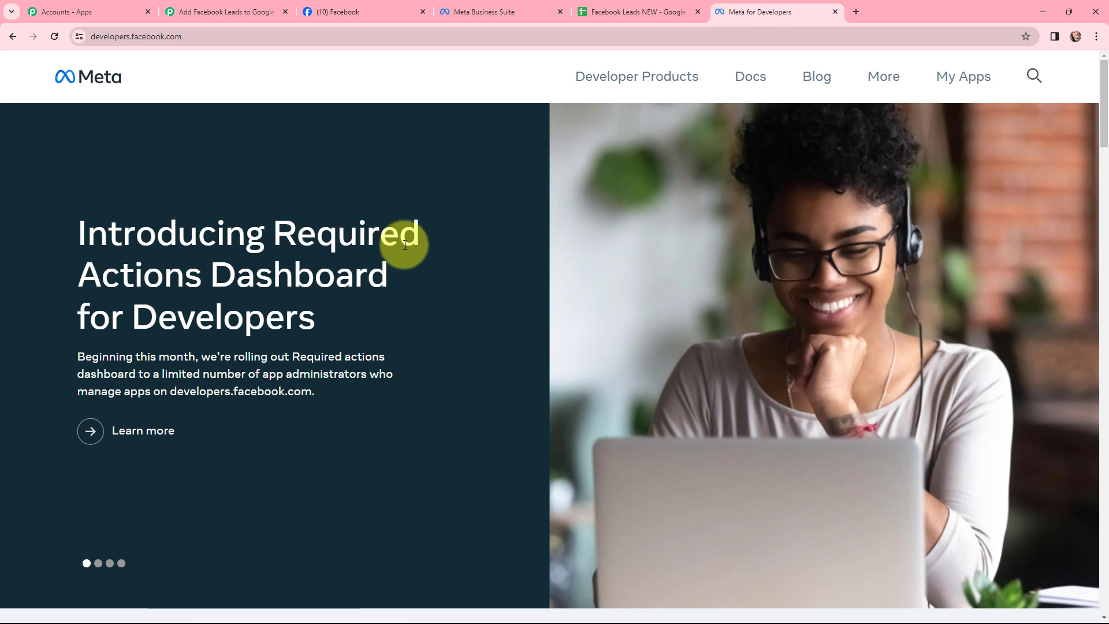
Step: Open the Lead Ads RTU Debug Tool from Meta for Developers' developer tools
left_click(941, 81)
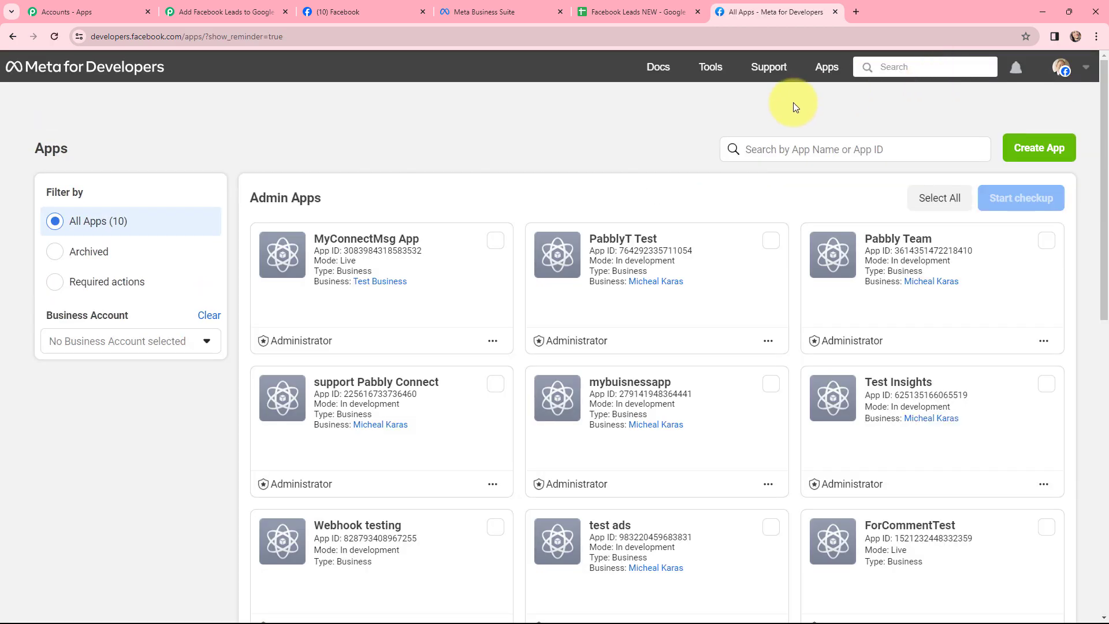
left_click(708, 67)
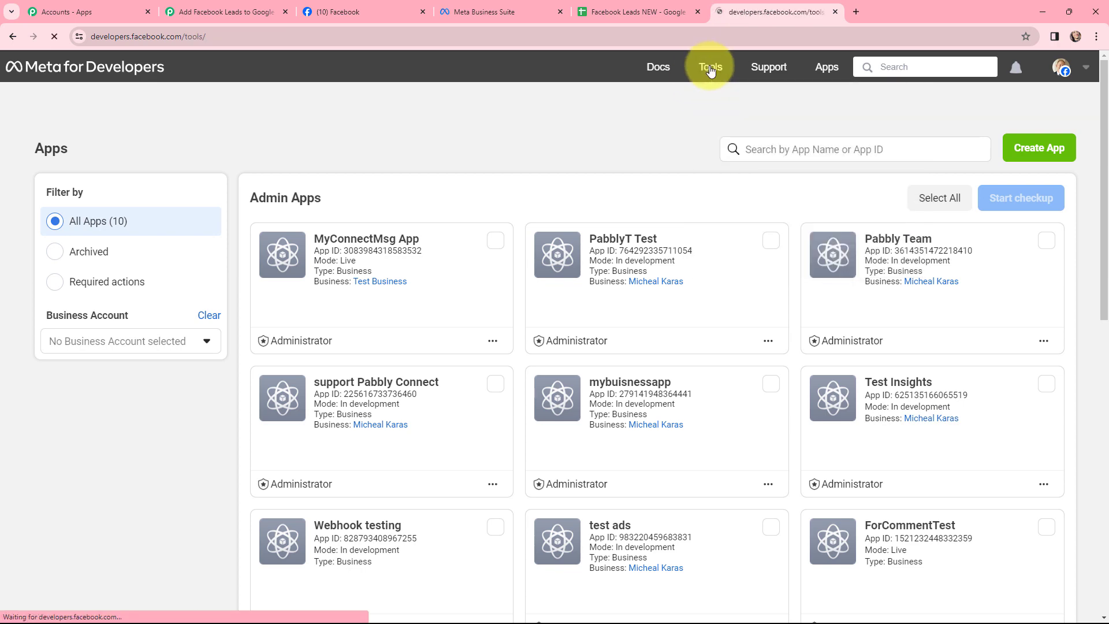
scroll(510, 153, "down", 4)
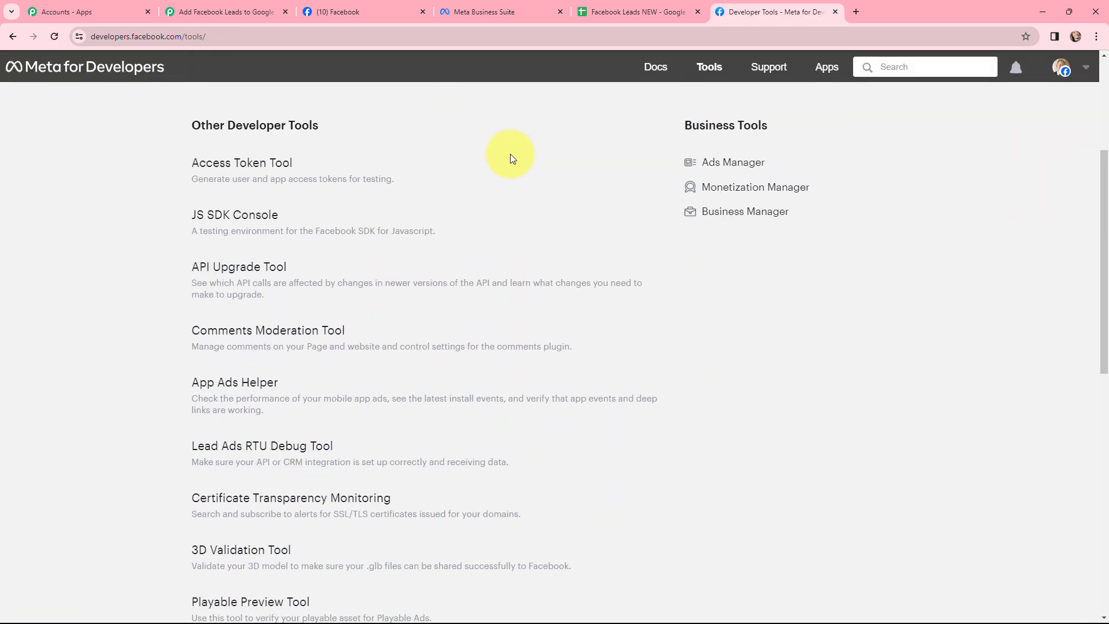
left_click(274, 449)
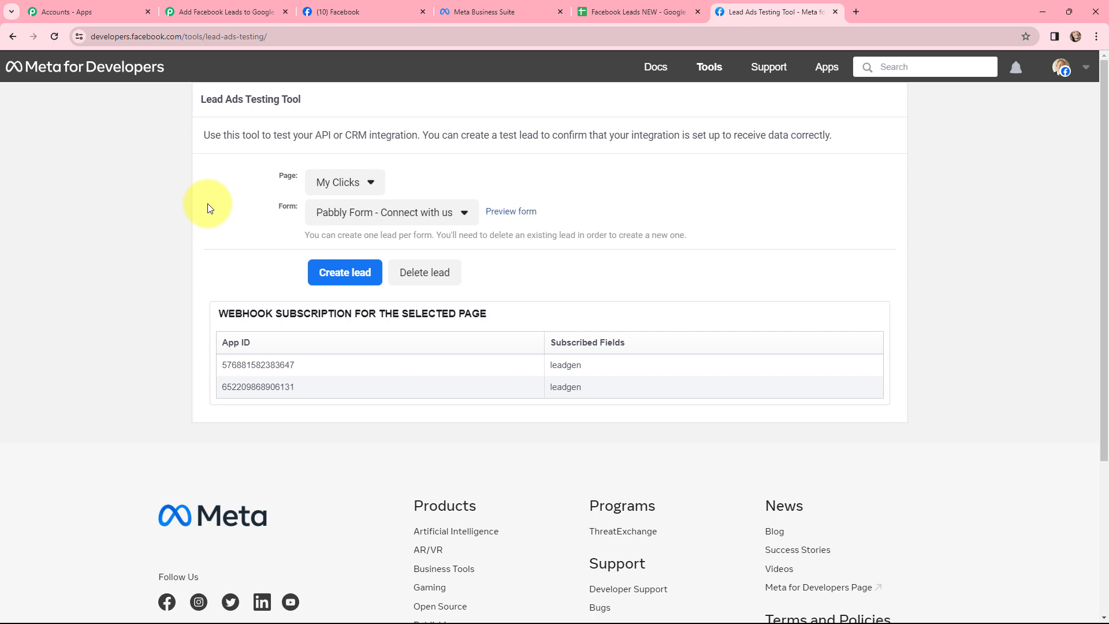
Step: Set the testing tool's page to Sam Plumbing & Sanitaryware and its form to ContactForm- Sam Plumbing & Sanitaryware
left_click(371, 181)
scroll(485, 250, "down", 20)
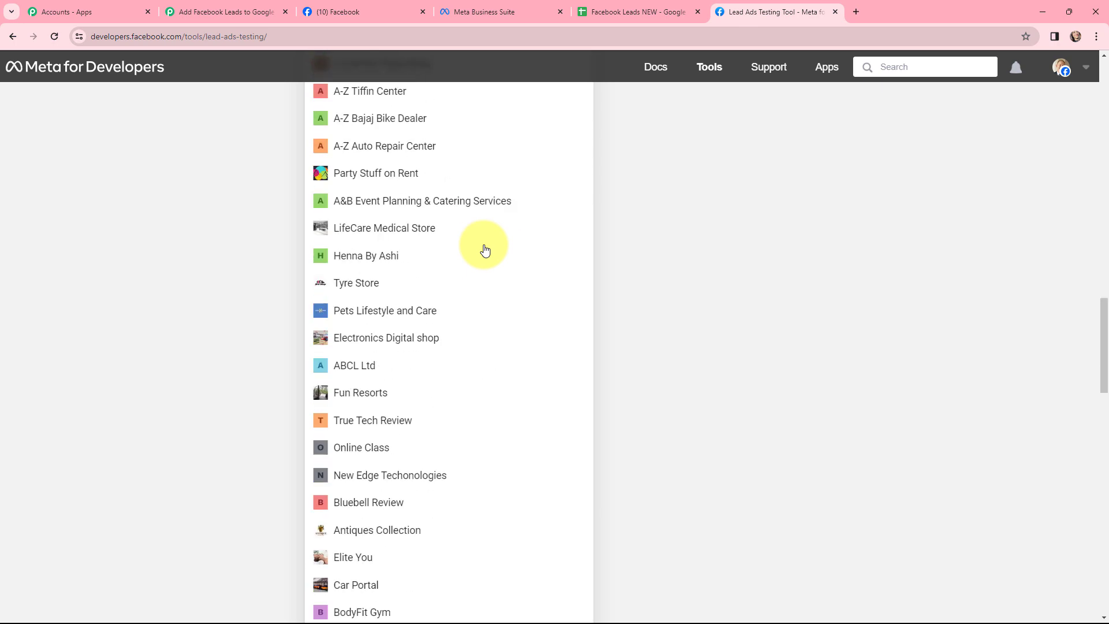
scroll(485, 252, "down", 13)
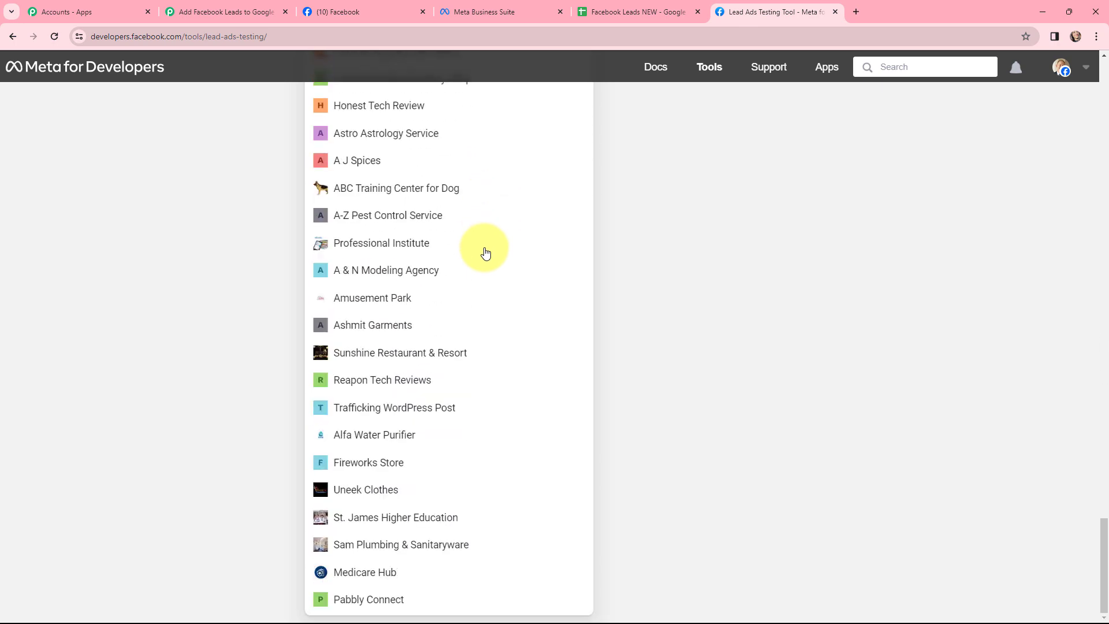
left_click(453, 551)
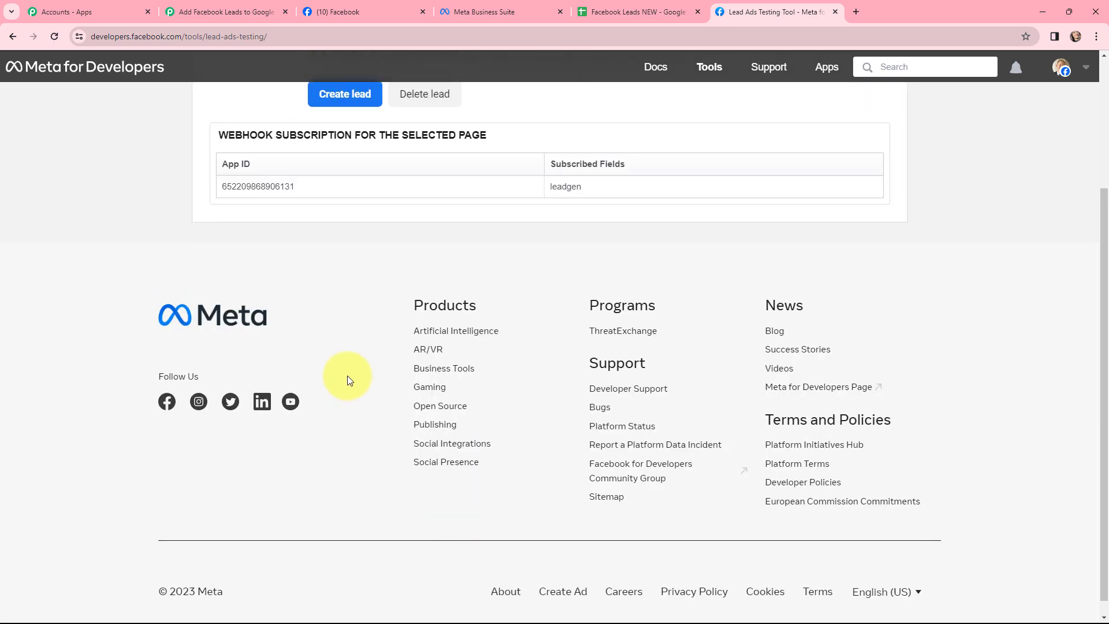
scroll(347, 379, "up", 3)
left_click(488, 217)
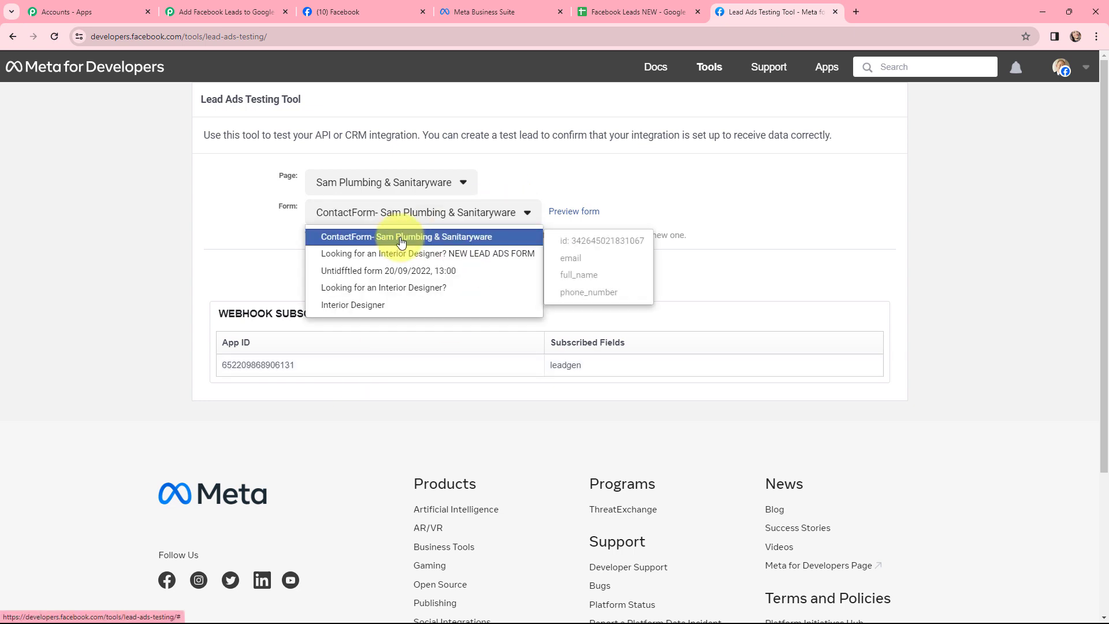
Step: Preview the form, fill in the dummy lead's email, full name and phone number, submit it and close the form
left_click(567, 215)
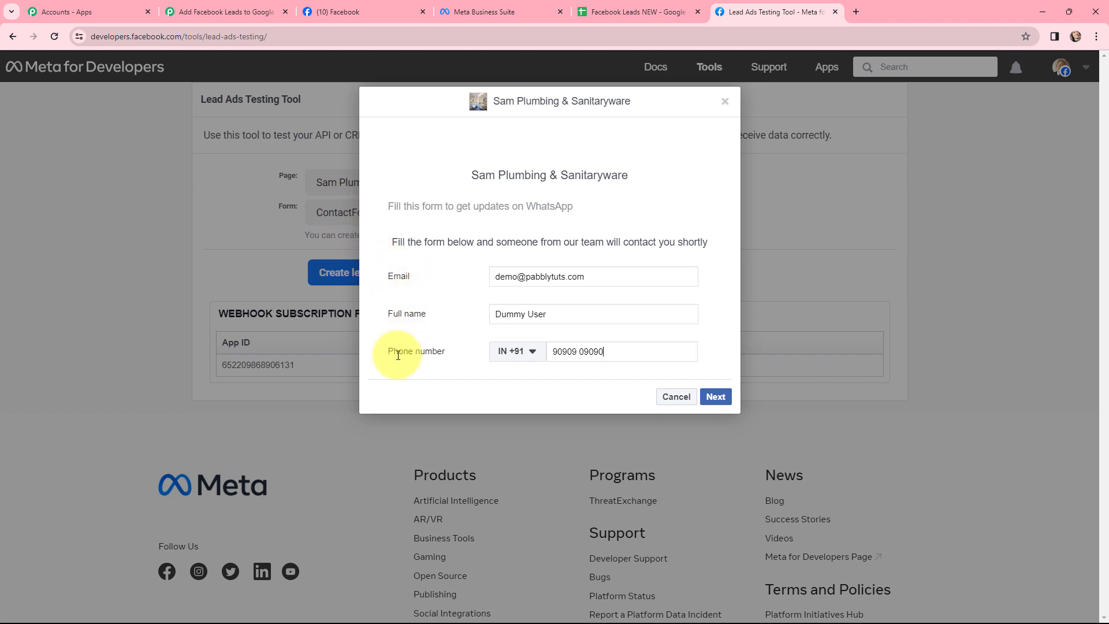
left_click(711, 397)
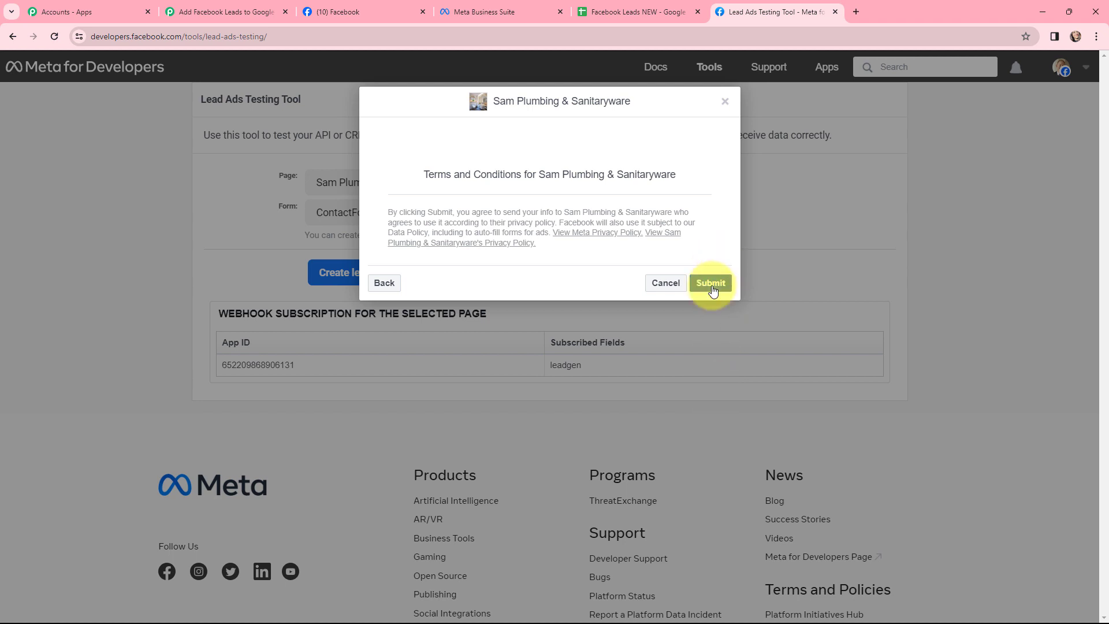
left_click(712, 287)
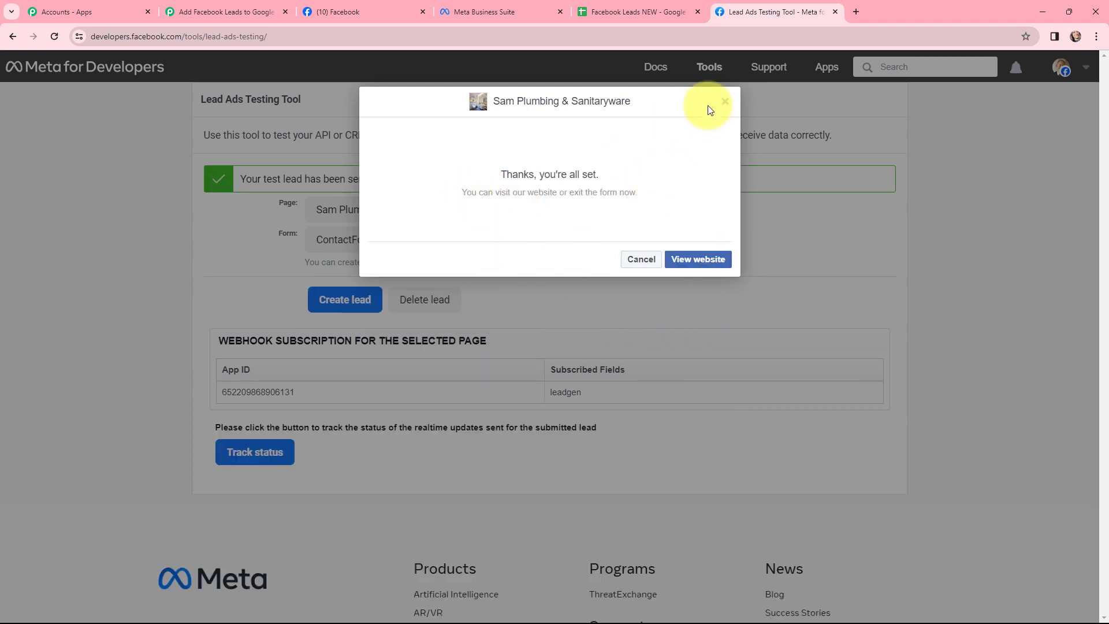
left_click(726, 103)
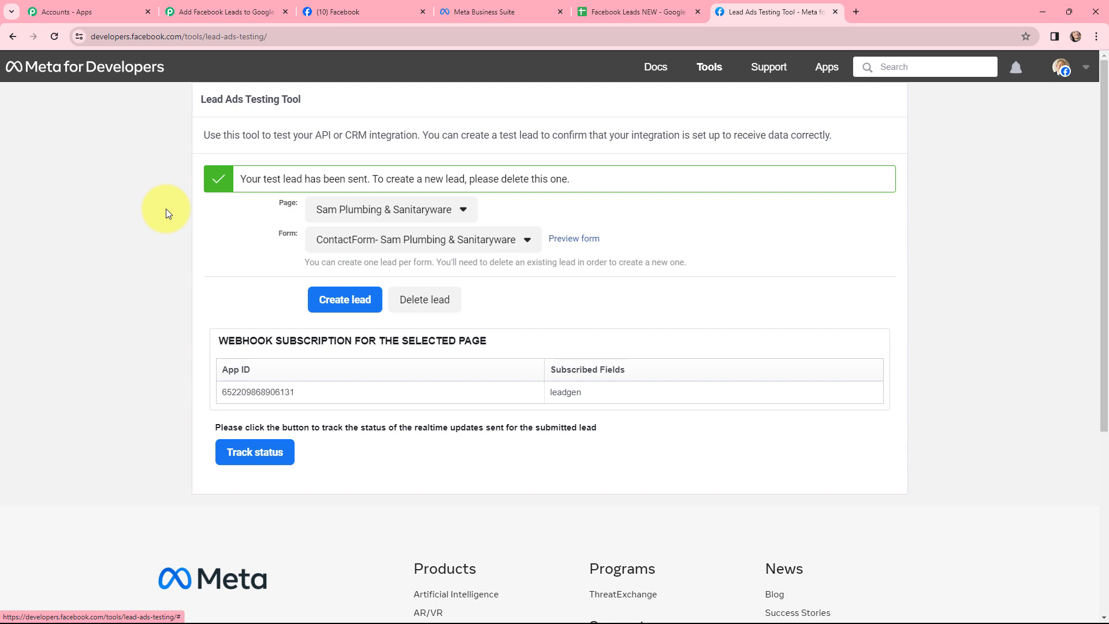
Step: Return to the Pabbly Connect workflow and check the test lead's email, full name, phone number and created time in the trigger's received response
left_click(224, 10)
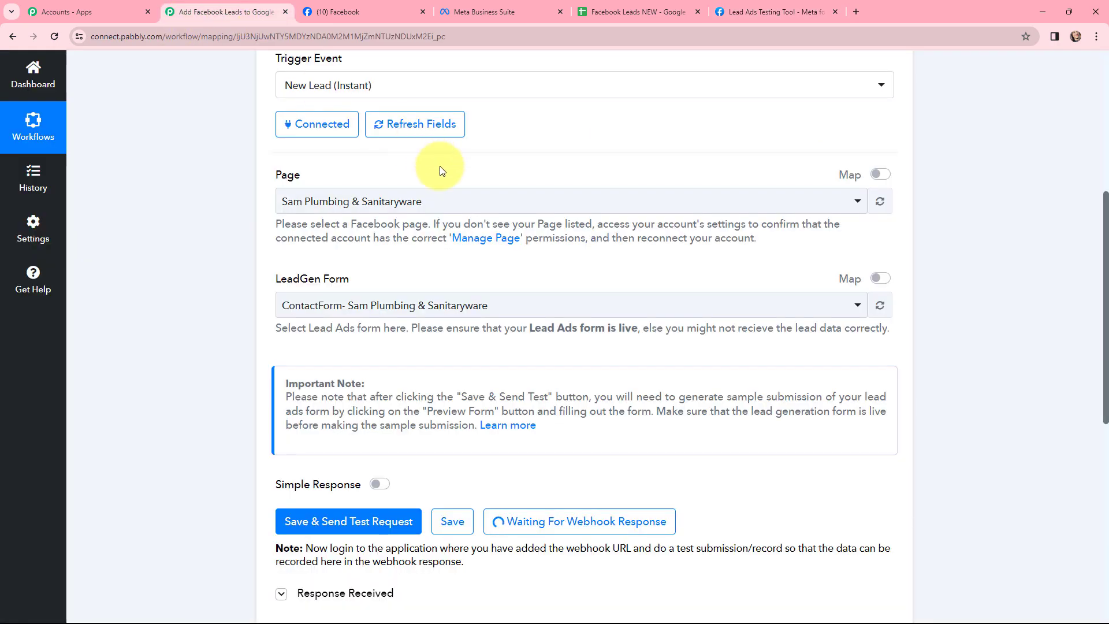
scroll(564, 186, "down", 7)
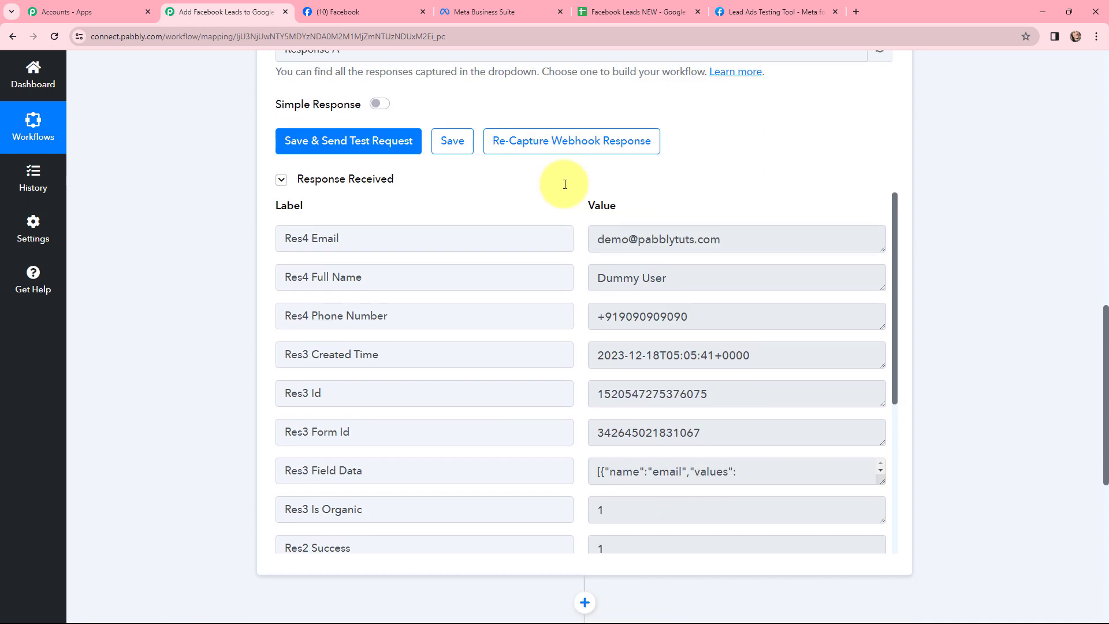
left_click_drag(710, 239, 603, 239)
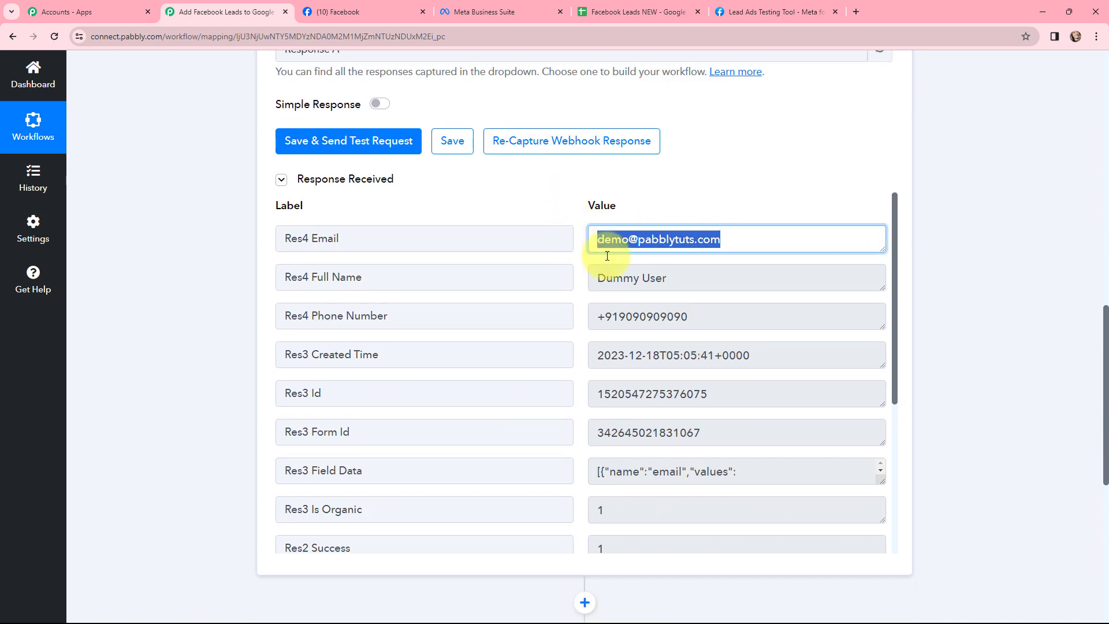
left_click_drag(696, 273, 540, 278)
left_click_drag(702, 317, 563, 317)
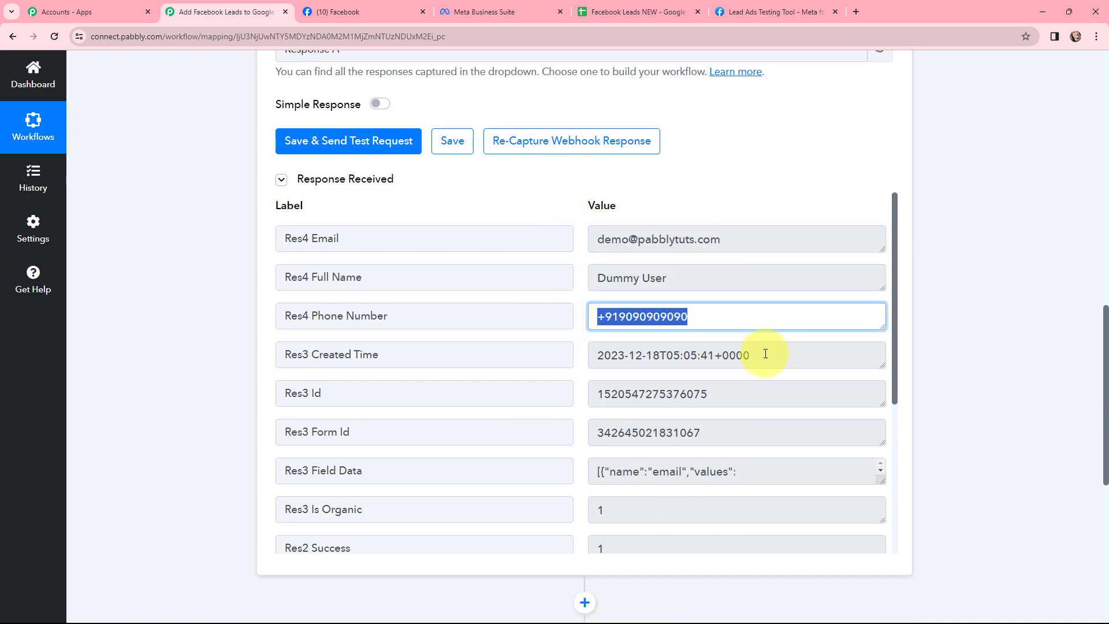
left_click_drag(765, 354, 555, 356)
left_click_drag(896, 307, 949, 268)
left_click(949, 269)
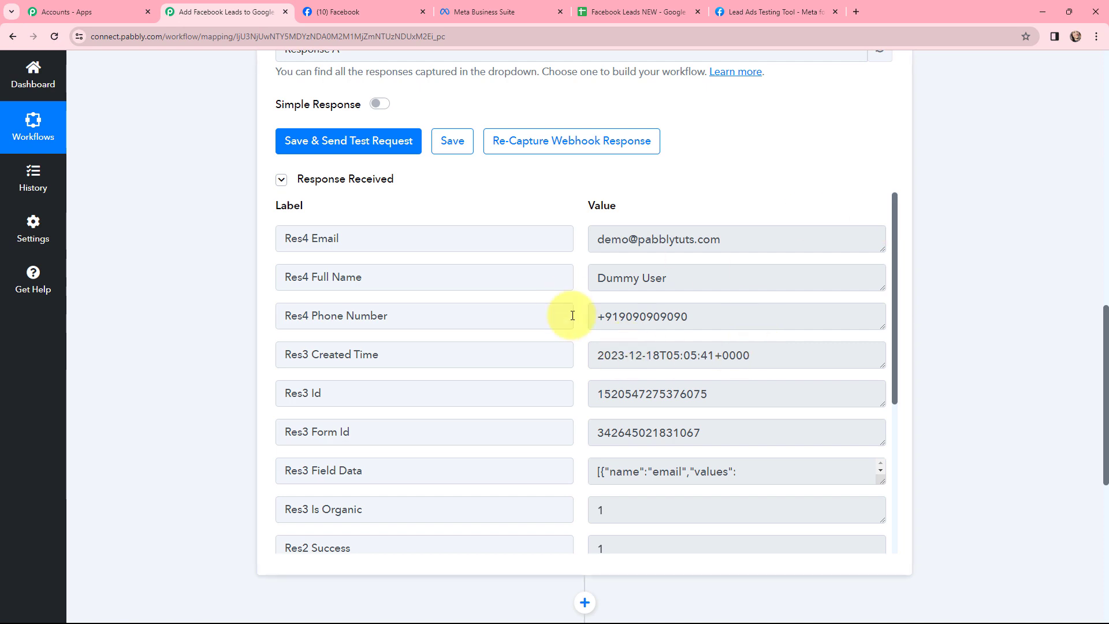
Step: Collapse the trigger and connect the Google Sheets Add New Row action through a new connection, allowing Pabbly Connect access to the Google account
scroll(926, 317, "up", 14)
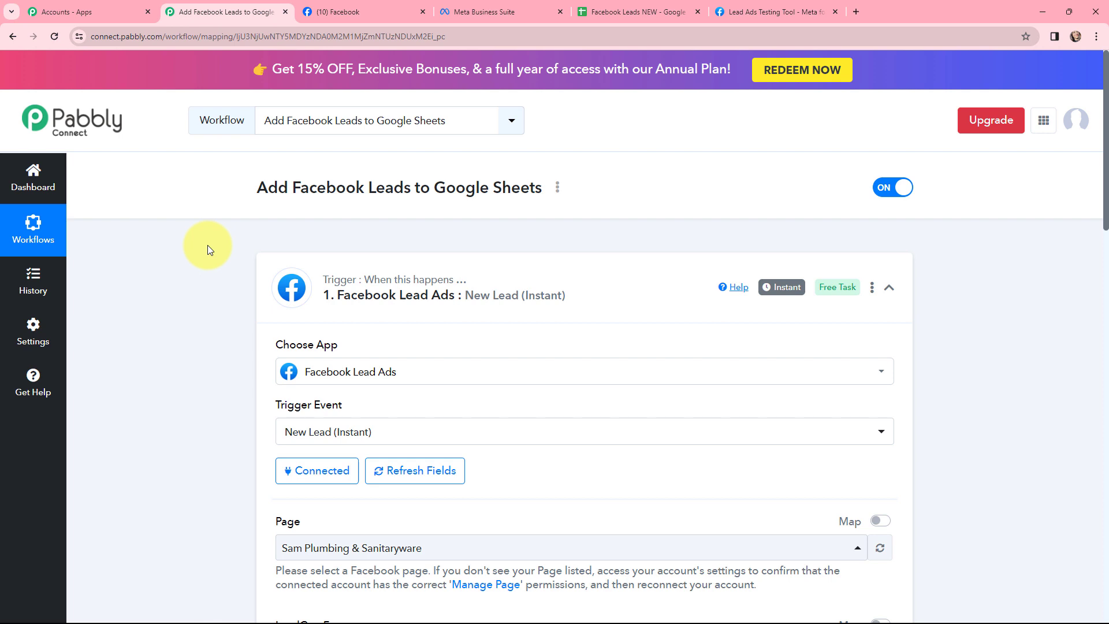
mouse_move(767, 290)
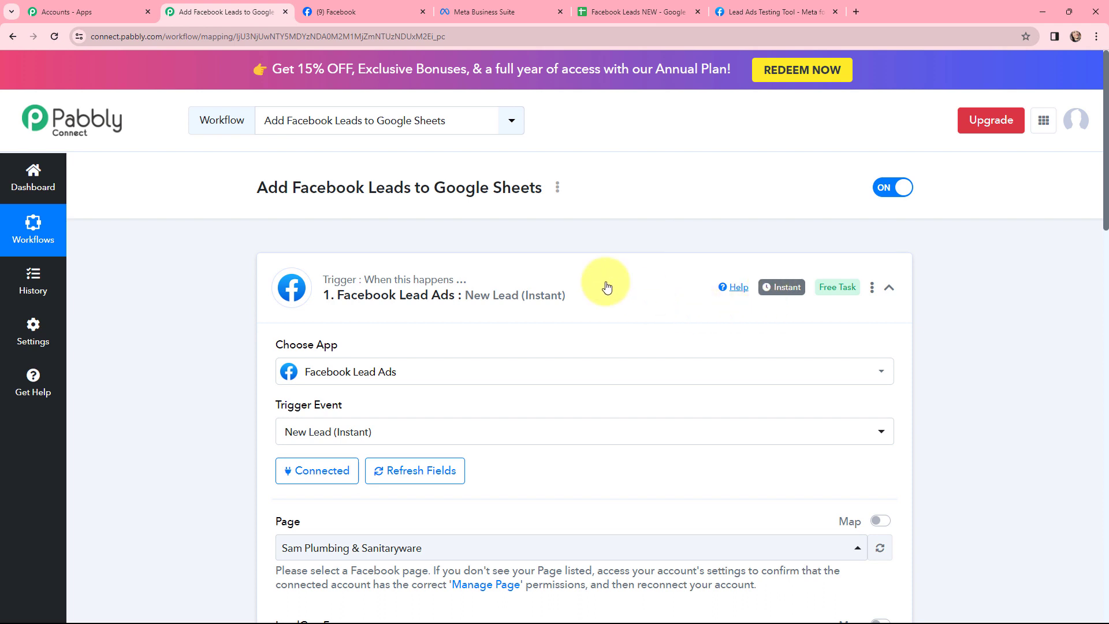
left_click(271, 265)
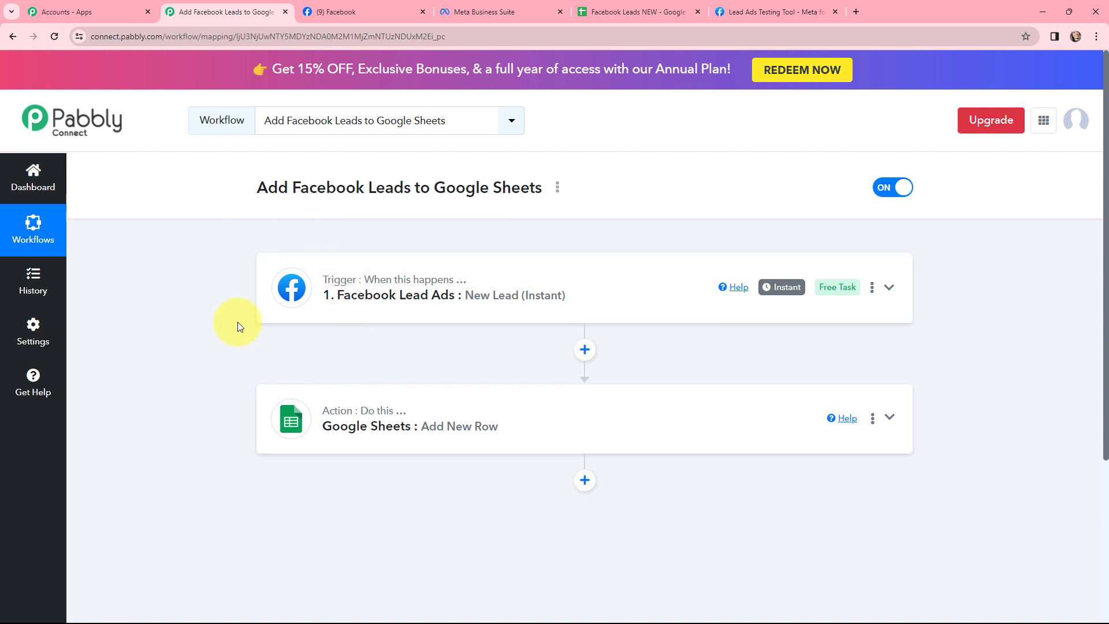
left_click(455, 407)
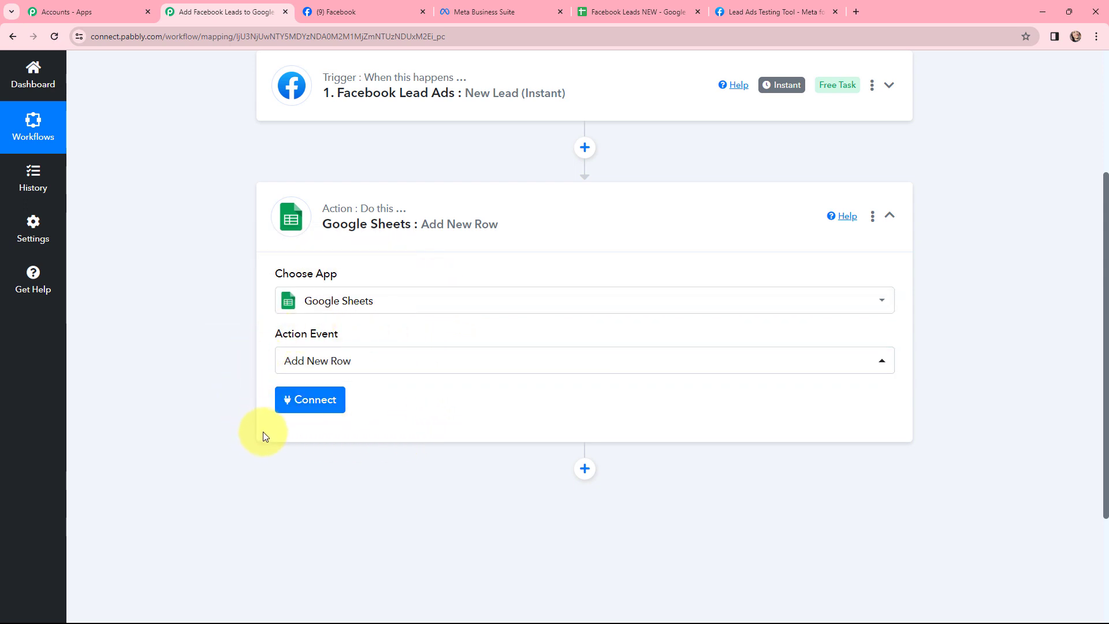
left_click(310, 400)
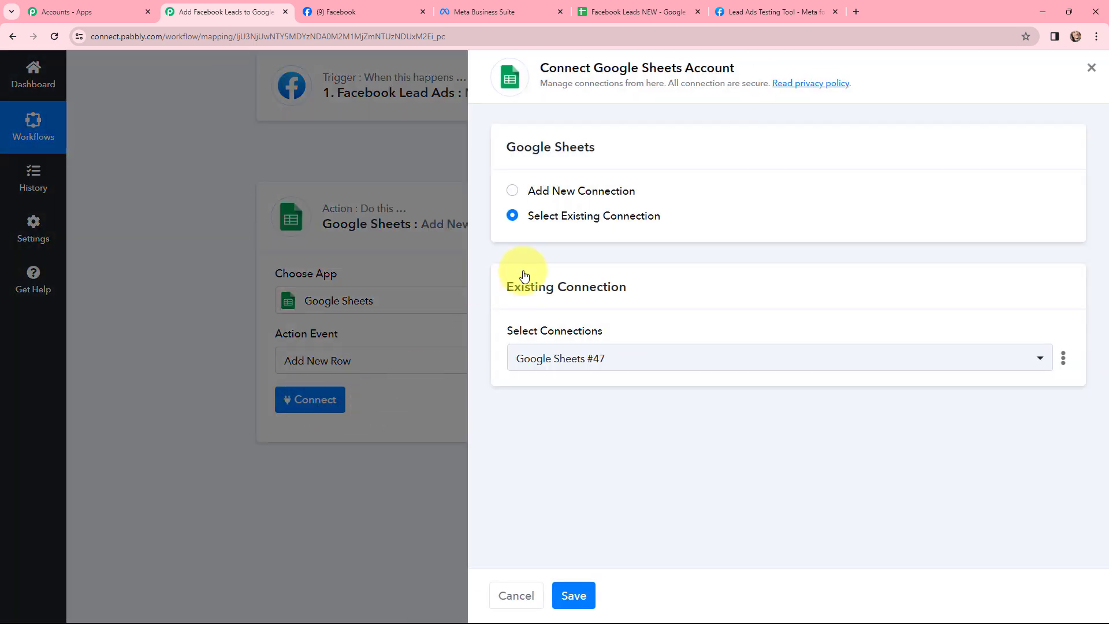
left_click(512, 191)
left_click(579, 355)
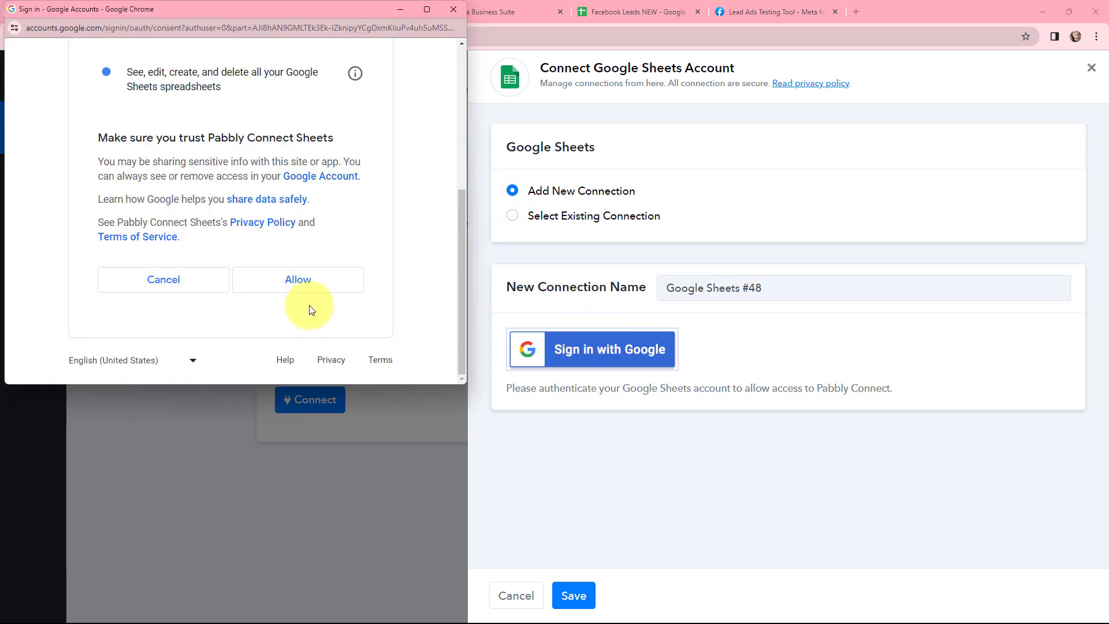
left_click(301, 283)
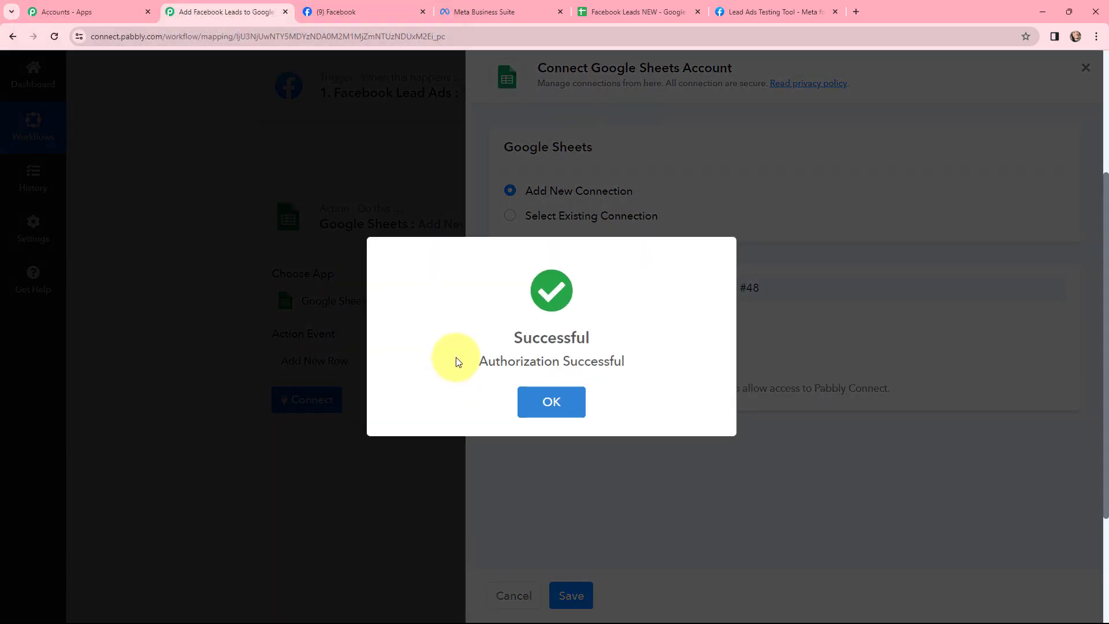
left_click(550, 409)
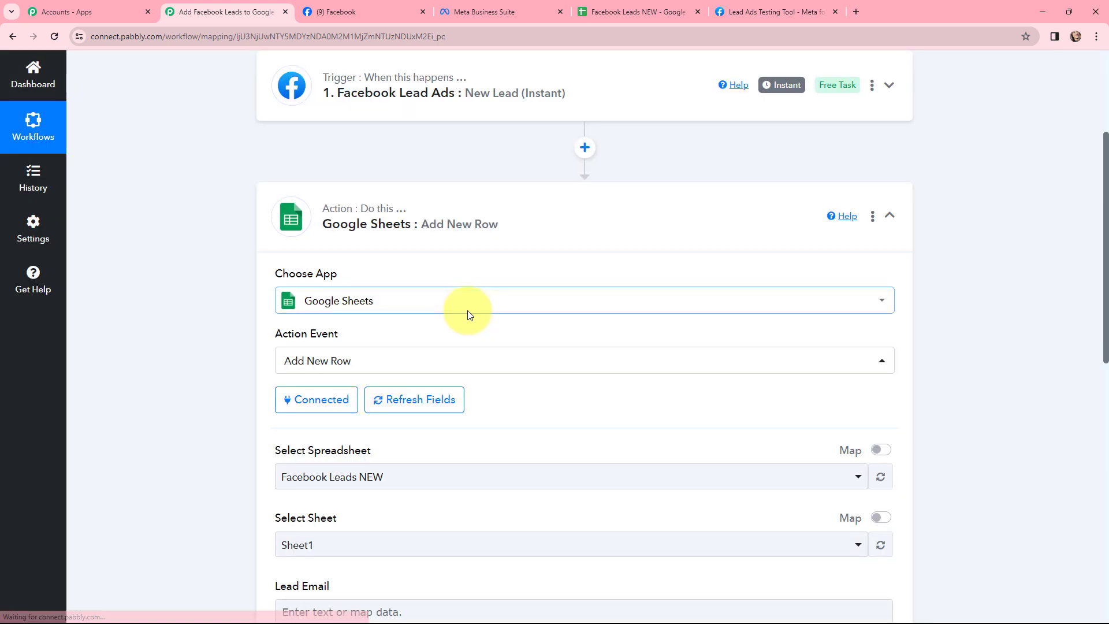
Step: Check the column headers in the Facebook Leads NEW sheet and select that file as the Add New Row action's spreadsheet
scroll(467, 313, "down", 2)
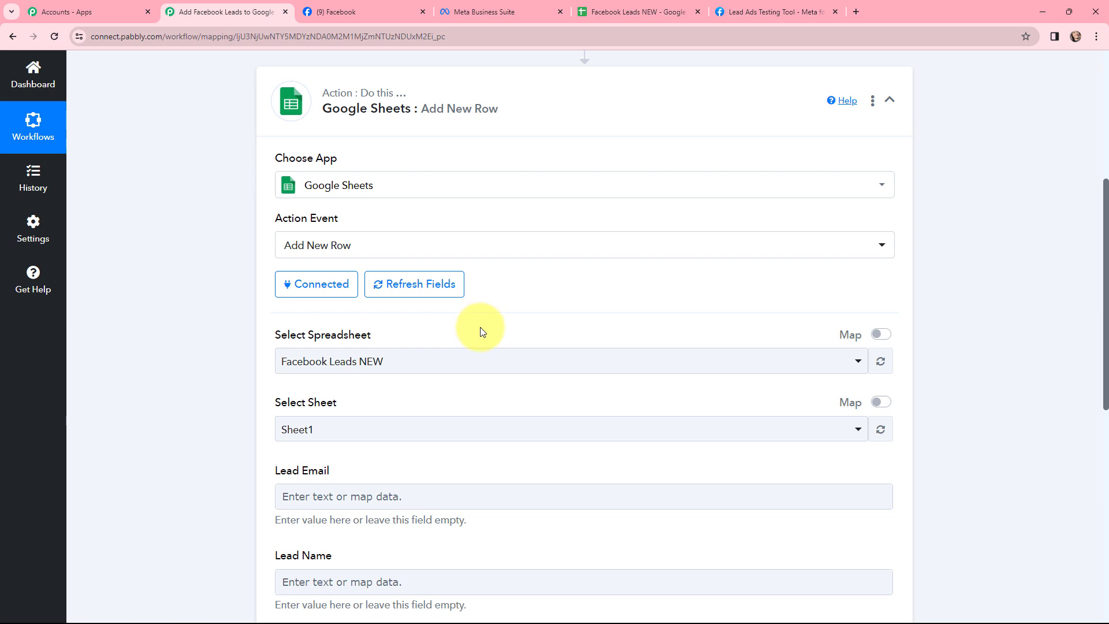
left_click(619, 10)
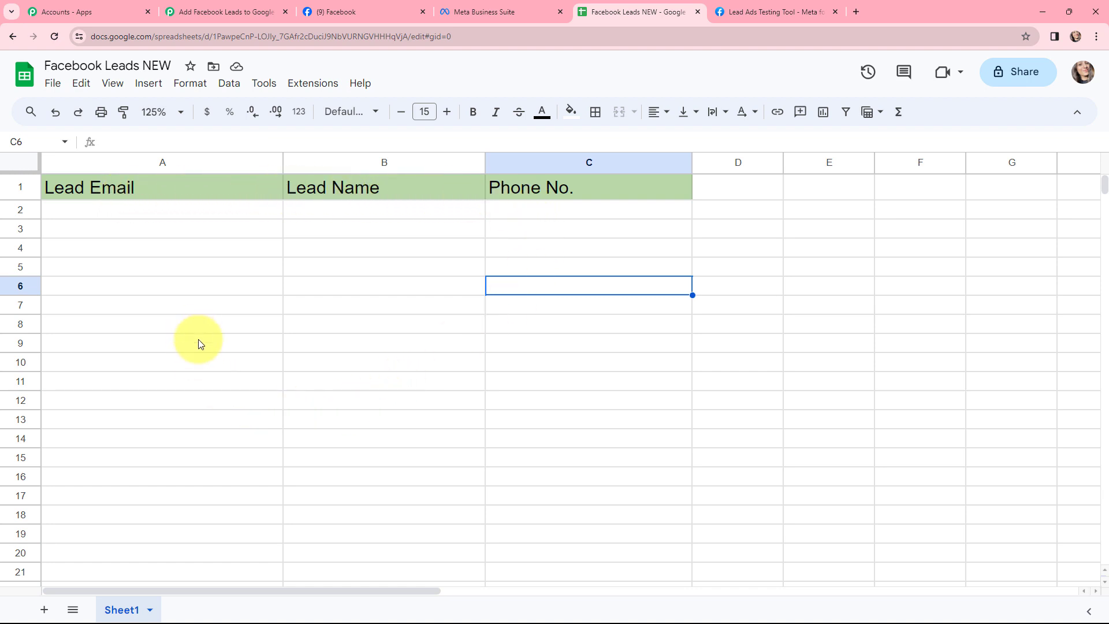
left_click(225, 11)
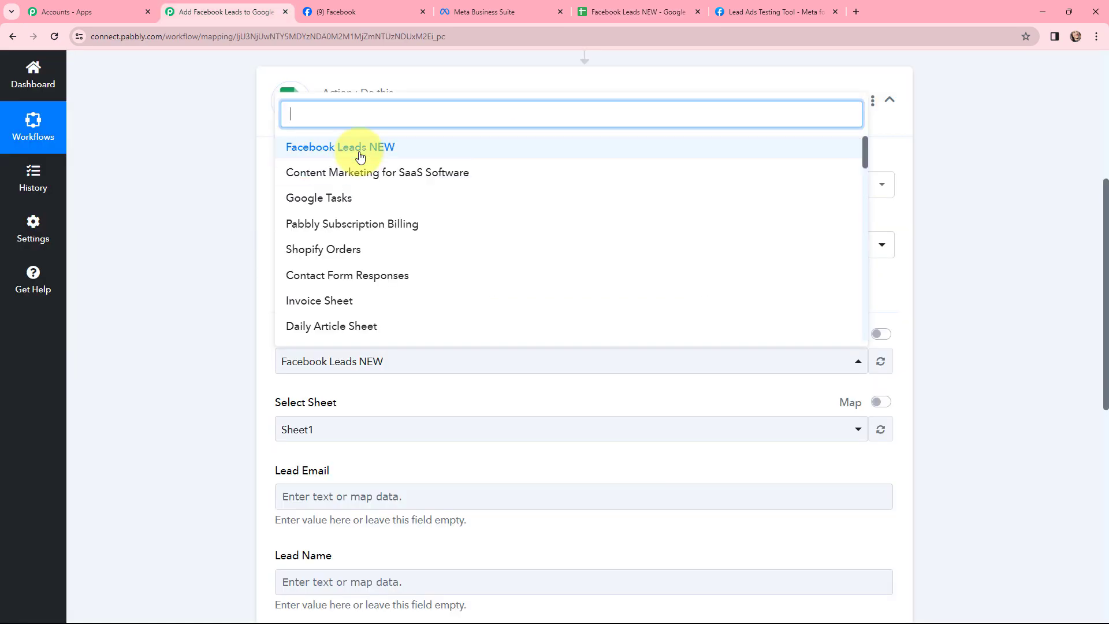
left_click(214, 291)
left_click(306, 362)
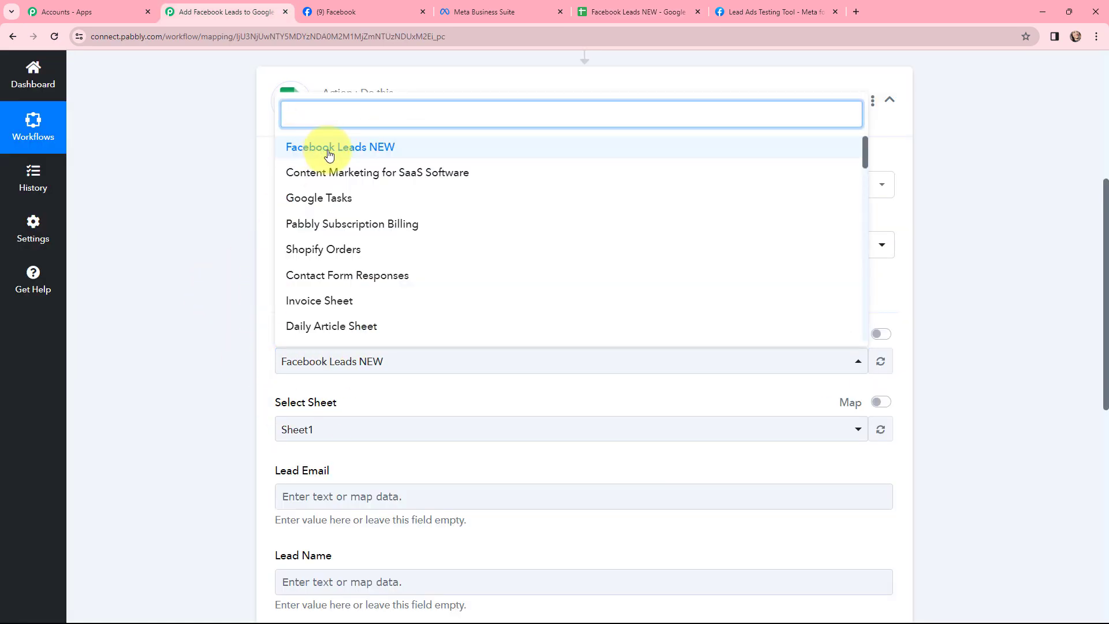
left_click(421, 146)
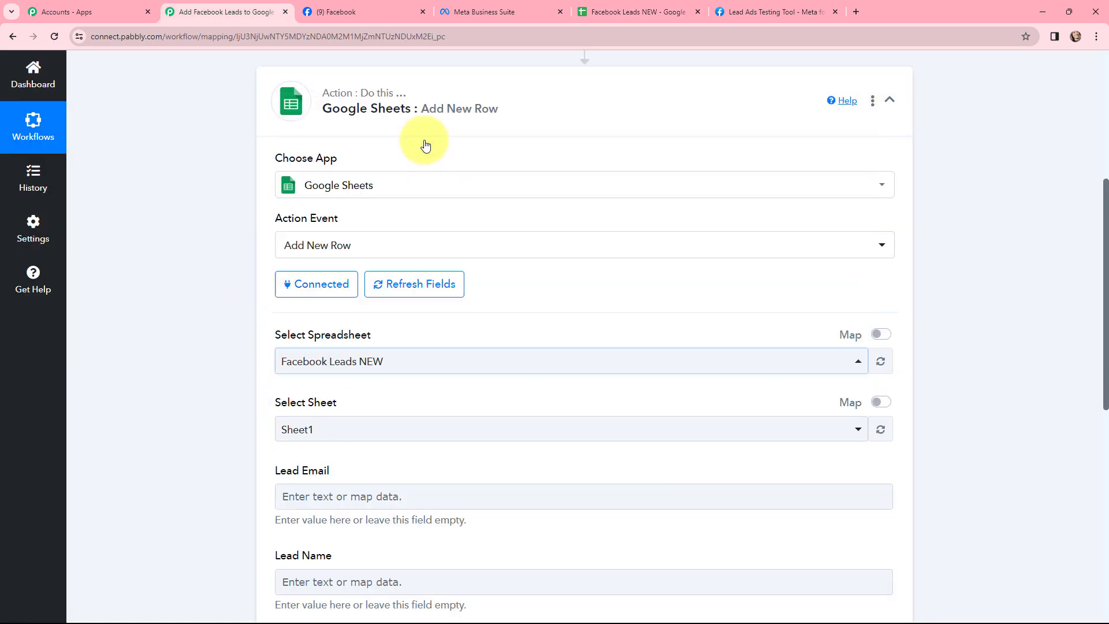
scroll(206, 282, "down", 1)
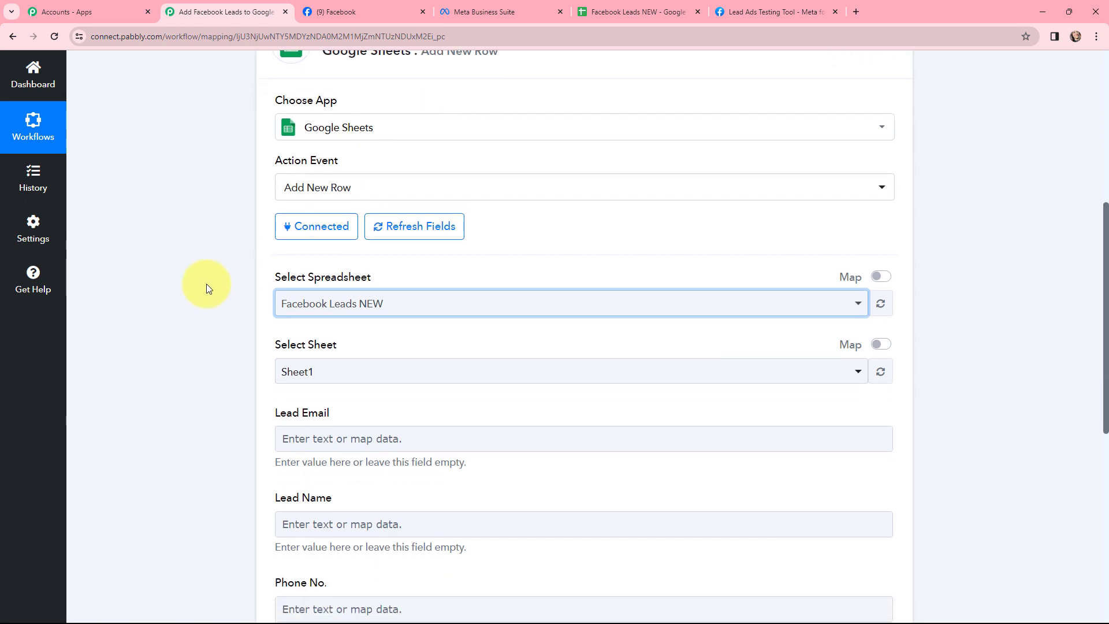
left_click(366, 334)
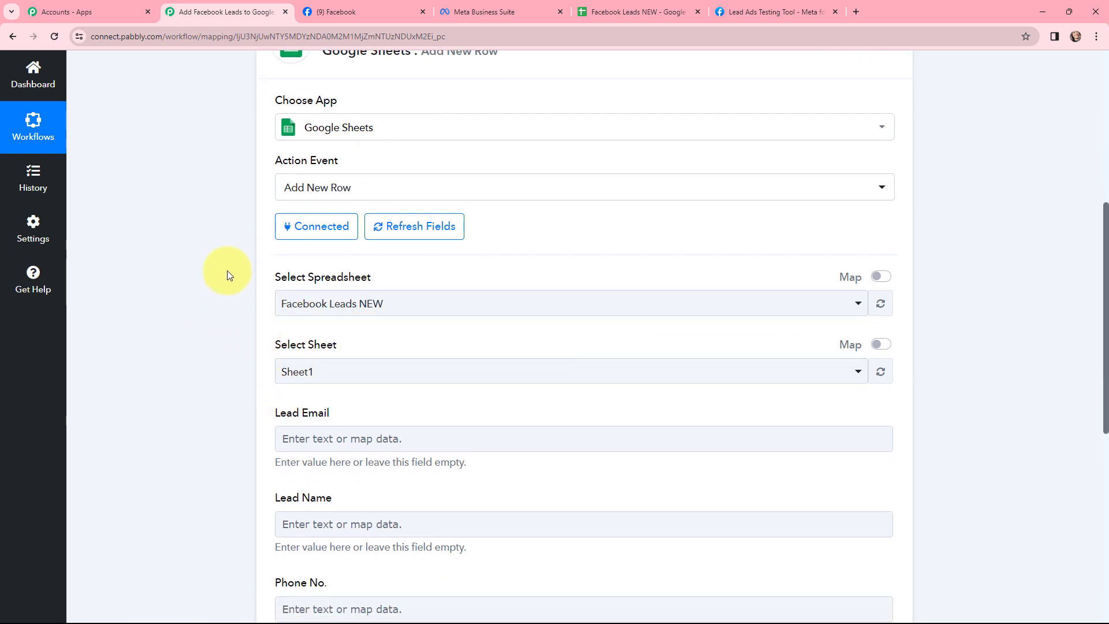
Step: Map the Lead Email field of the Add New Row action to Res4 Email from the Facebook Lead Ads trigger
scroll(227, 270, "down", 4)
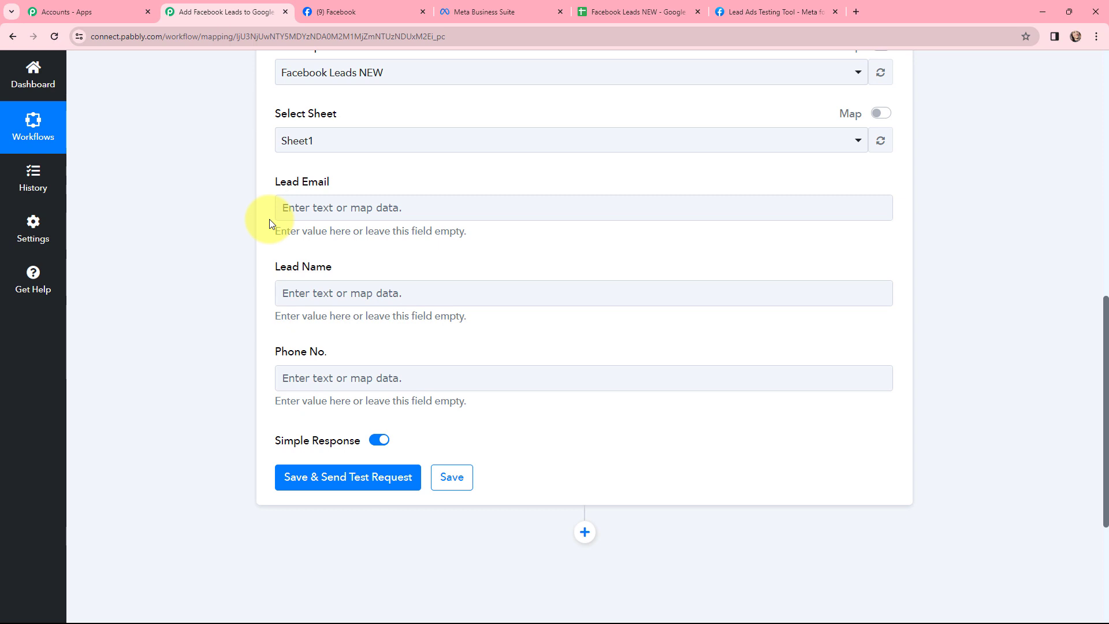
left_click(283, 207)
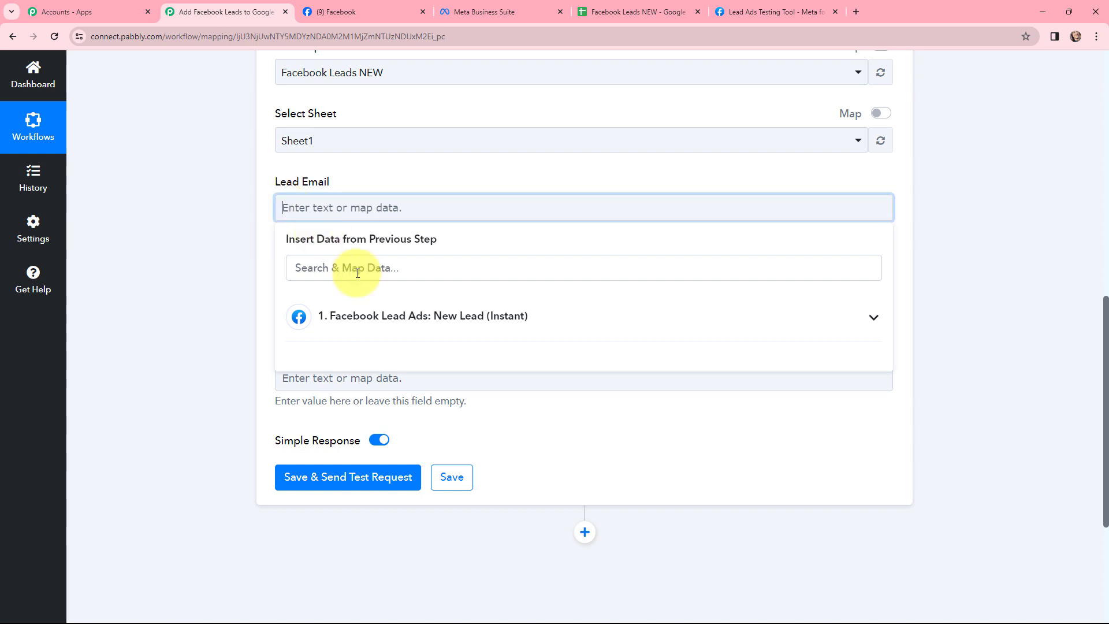
left_click(381, 313)
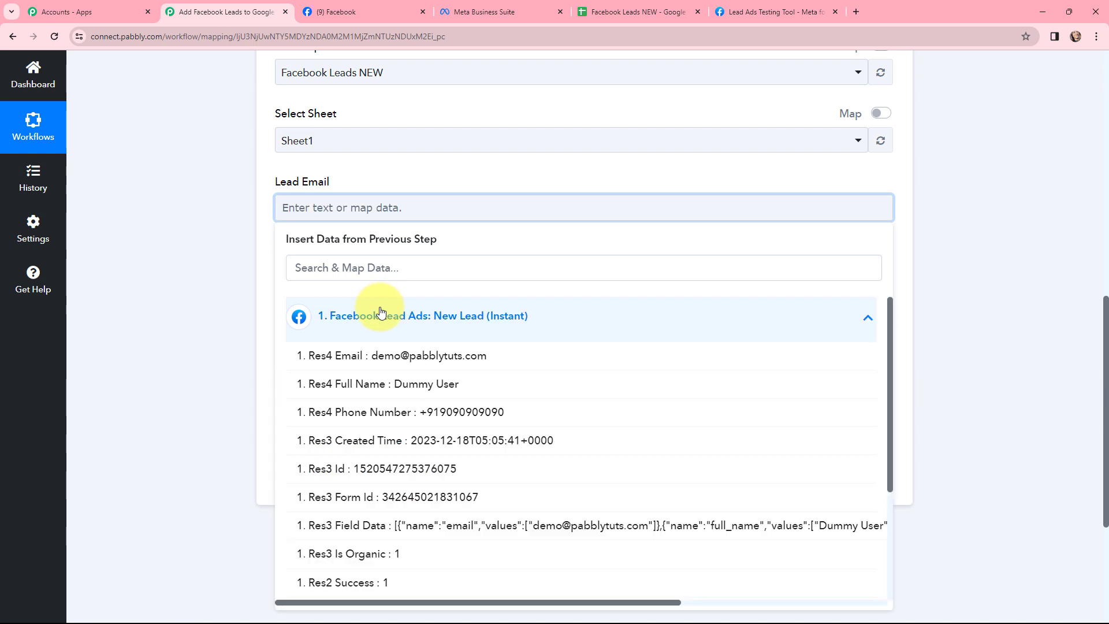
left_click(445, 356)
left_click(219, 255)
Step: Map Lead Name to Res4 Full Name and Phone No. to Res4 Phone Number from the Facebook Lead Ads trigger
left_click(341, 301)
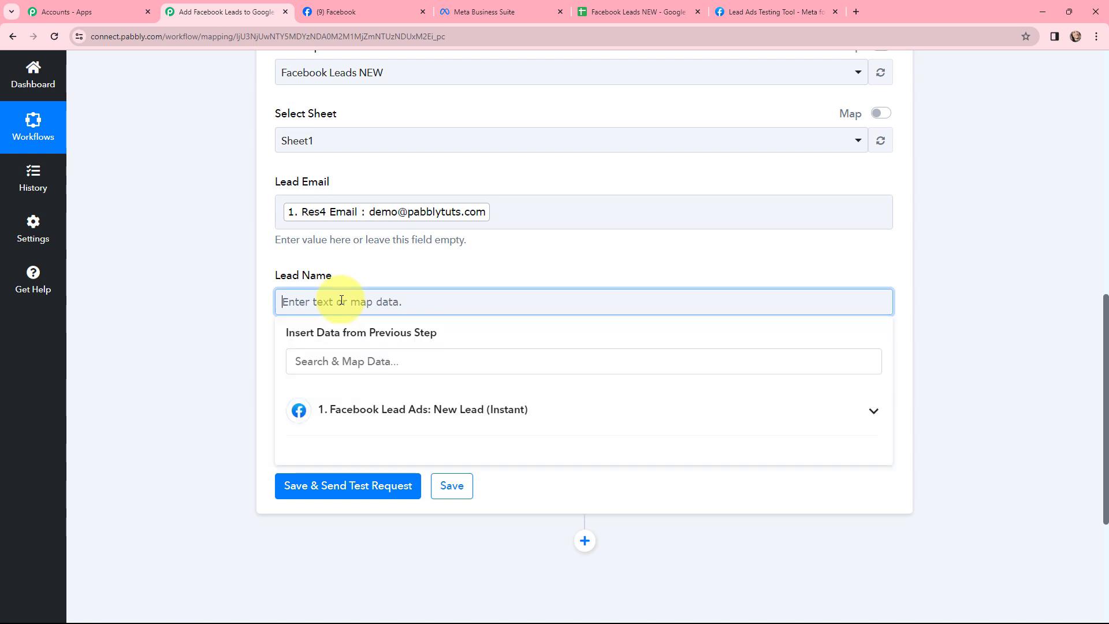
left_click(390, 409)
left_click(430, 477)
left_click(227, 338)
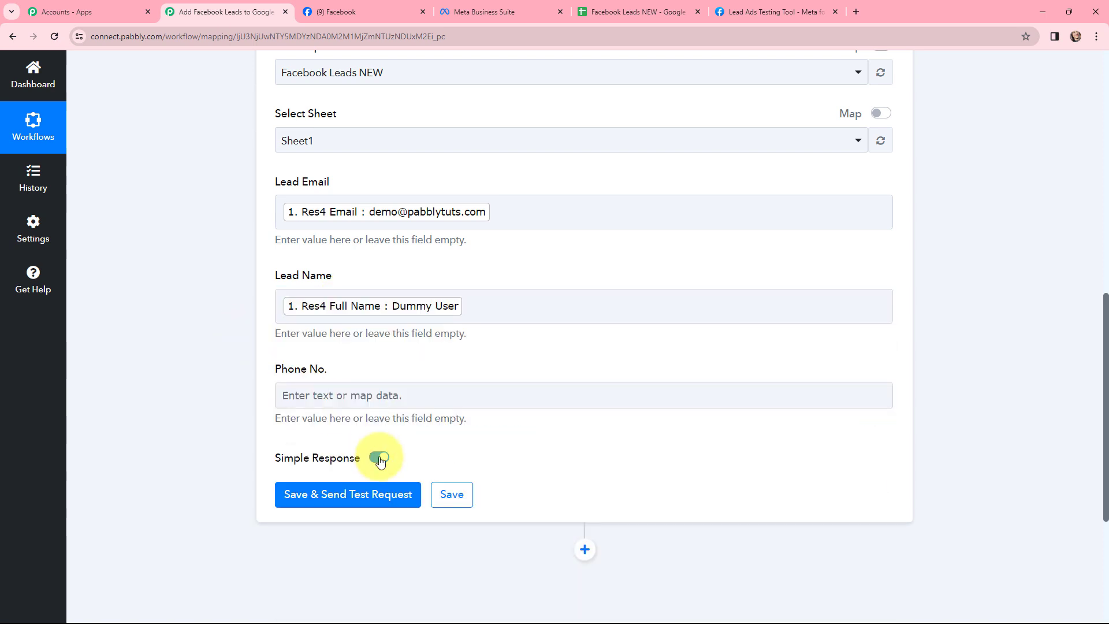
left_click(376, 393)
left_click(423, 505)
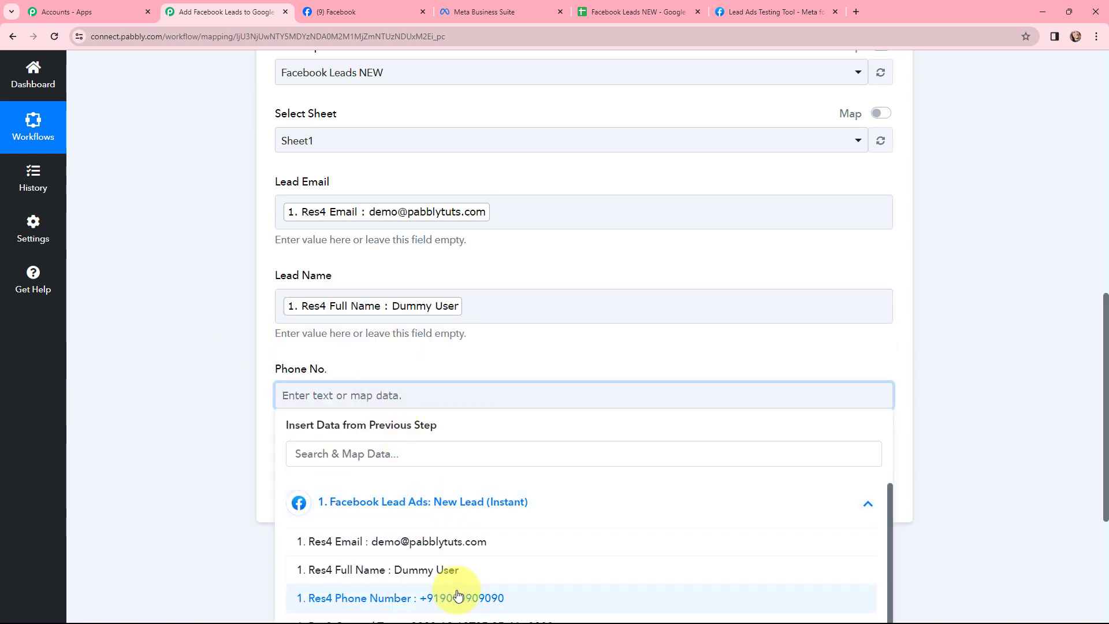
left_click(457, 596)
left_click(233, 351)
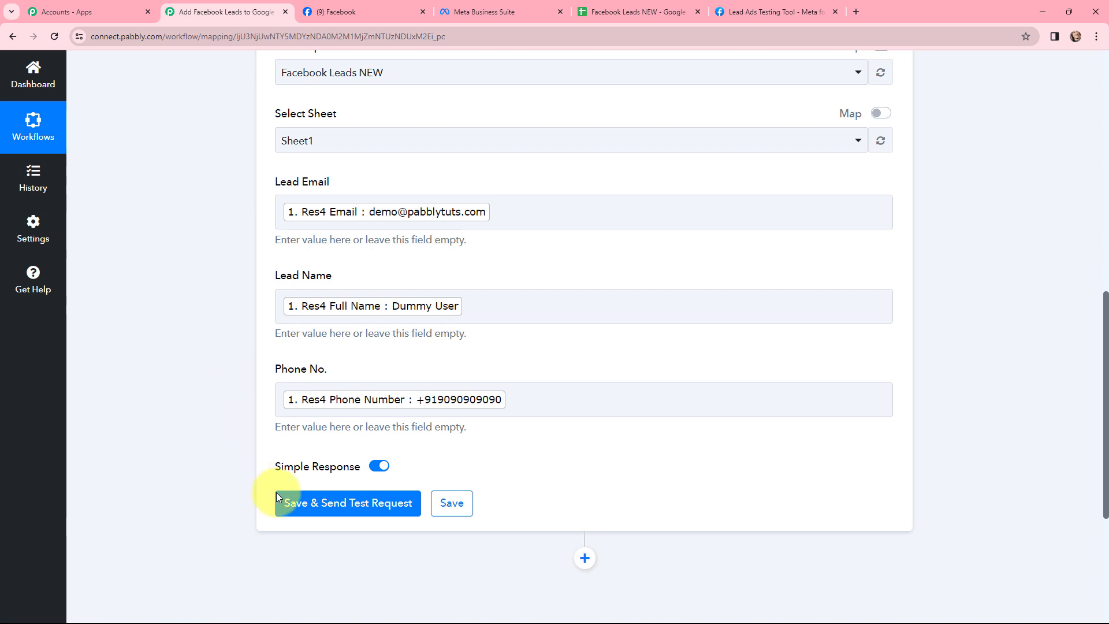
Step: Save the Add New Row action, send a test request and review the response received from Google Sheets
left_click(341, 508)
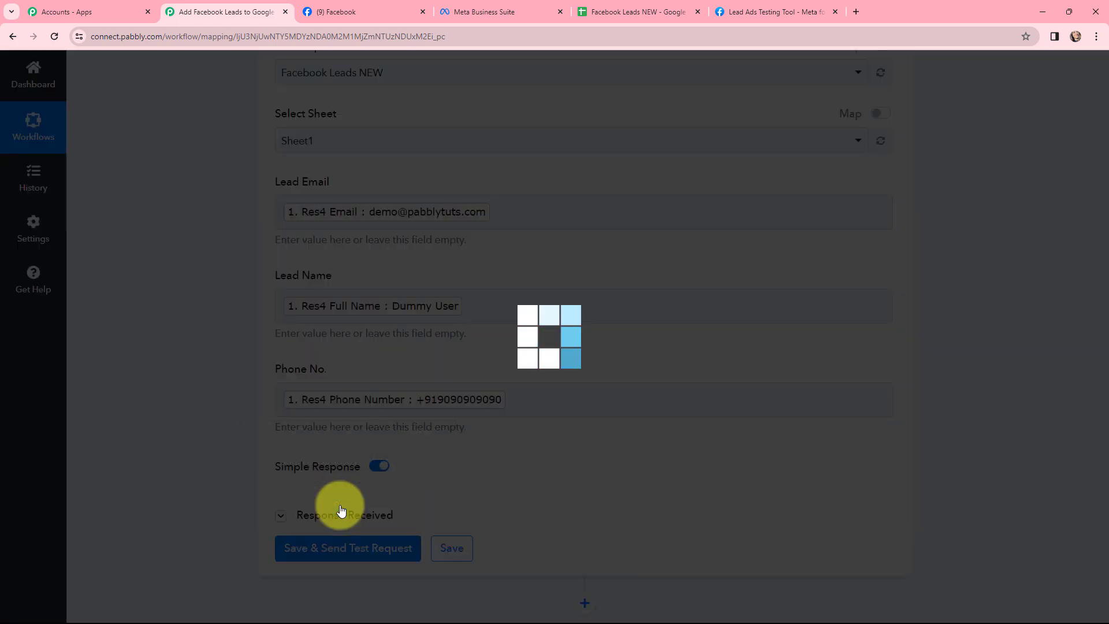
scroll(566, 385, "down", 4)
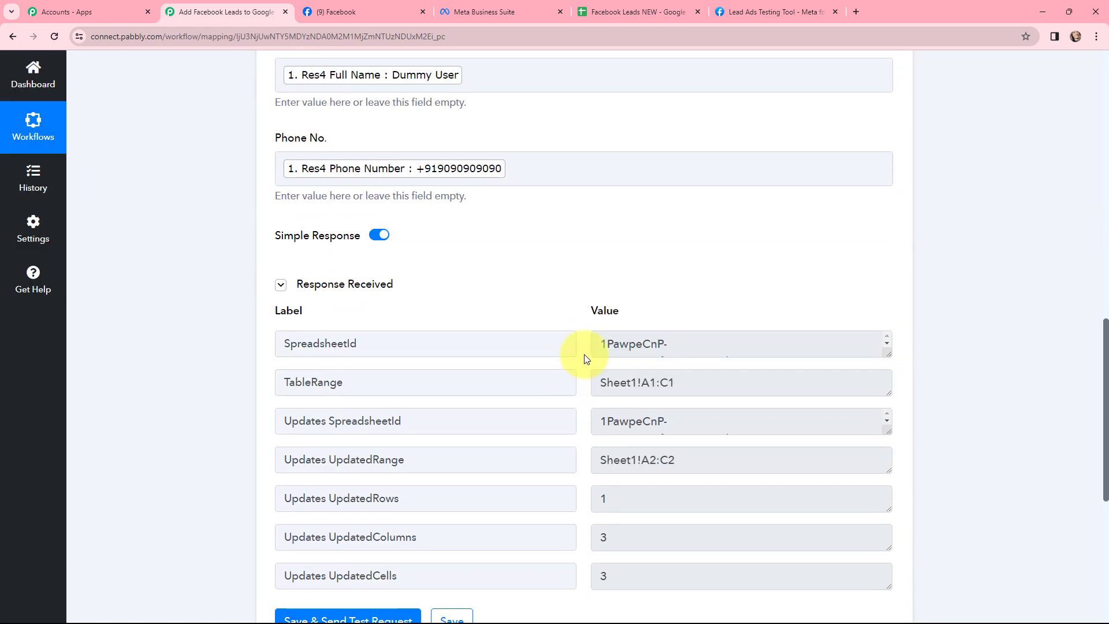
scroll(584, 358, "down", 1)
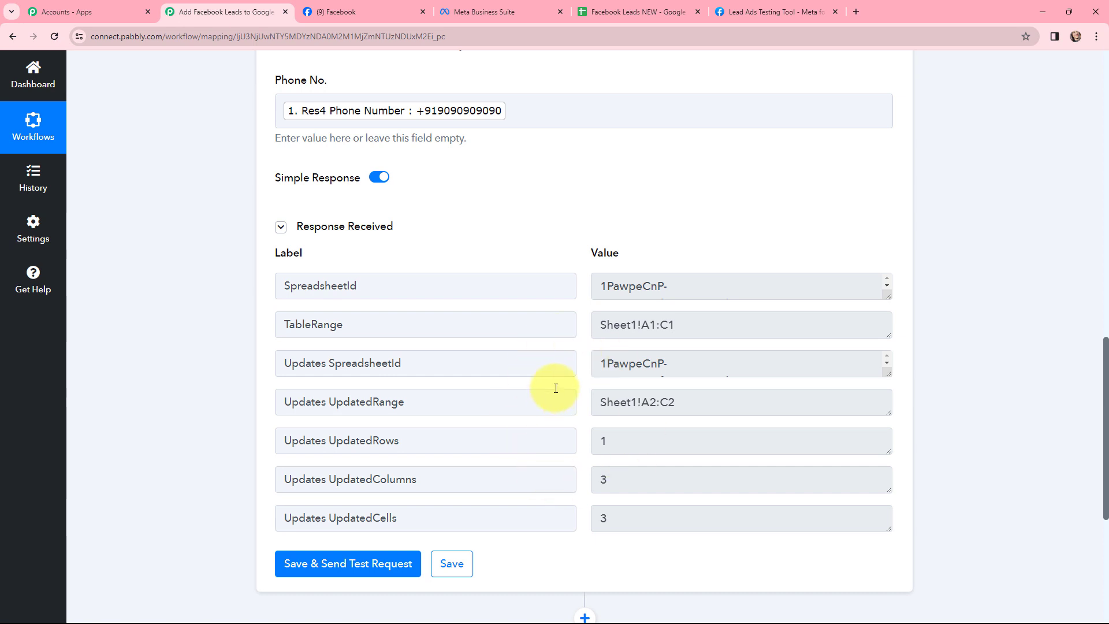